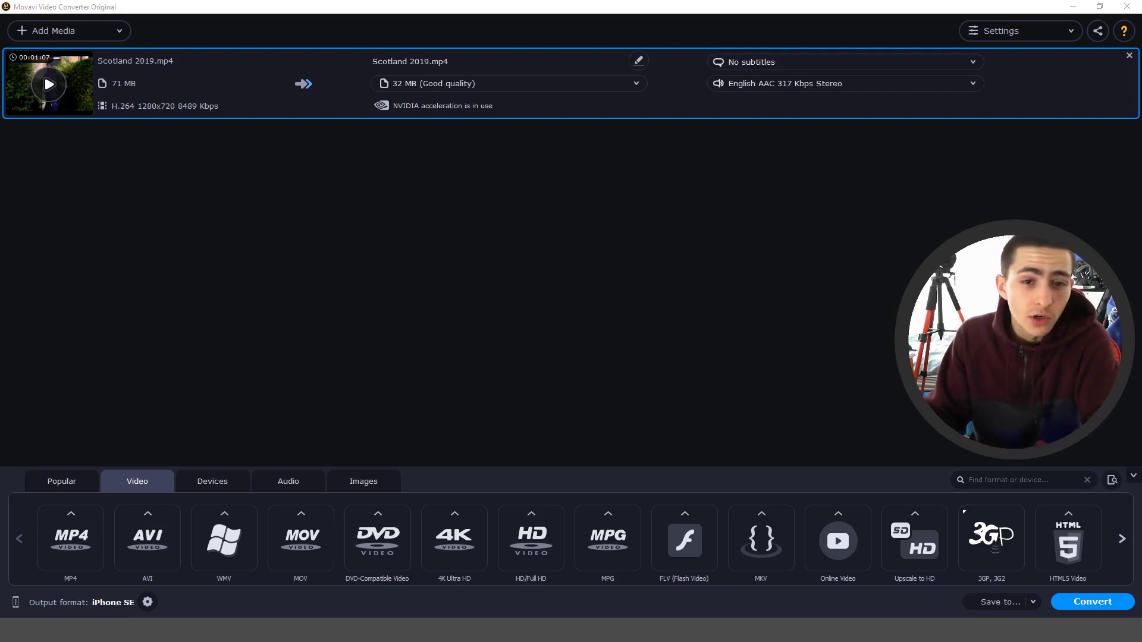
Remove Scotland 2019.mp4 from the conversion list so the queue is empty.
left_click(75, 481)
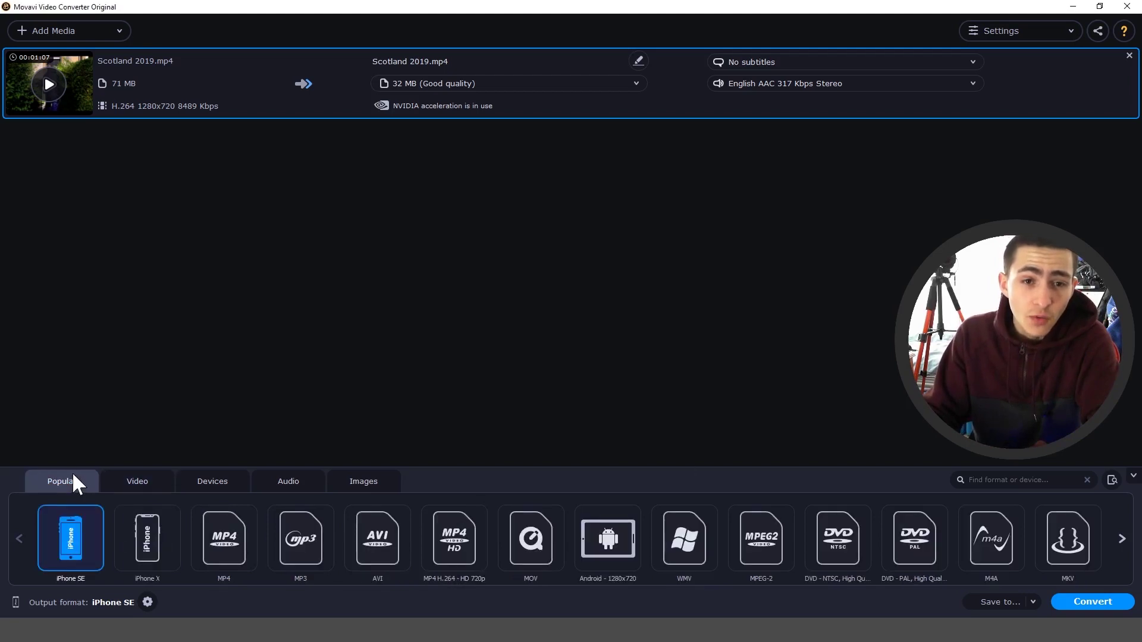
left_click(1129, 55)
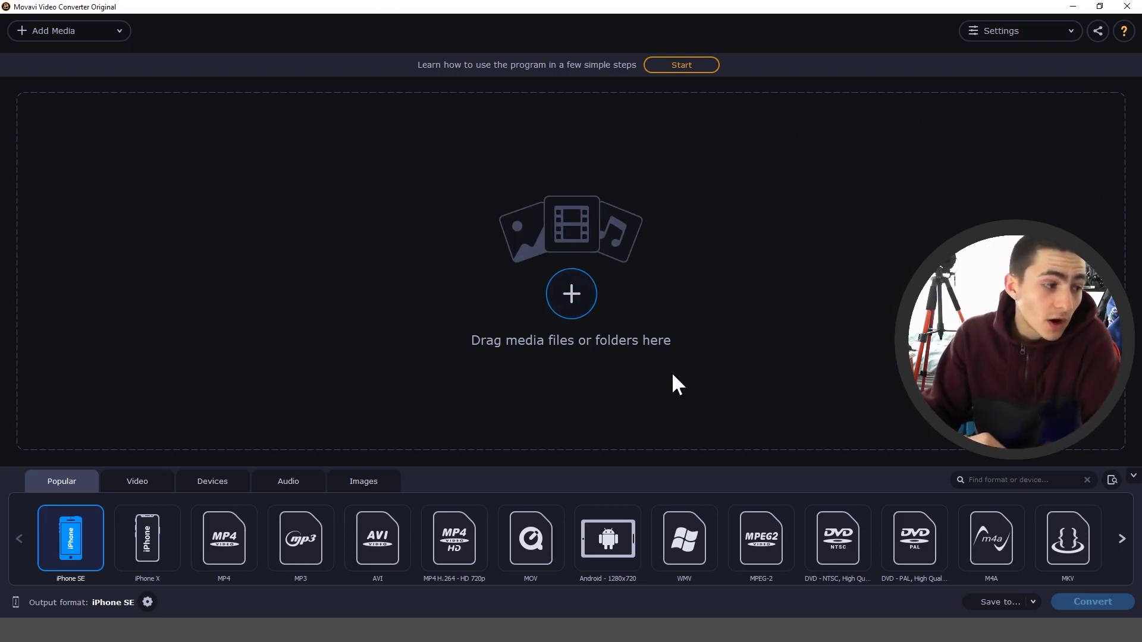
left_click(160, 616)
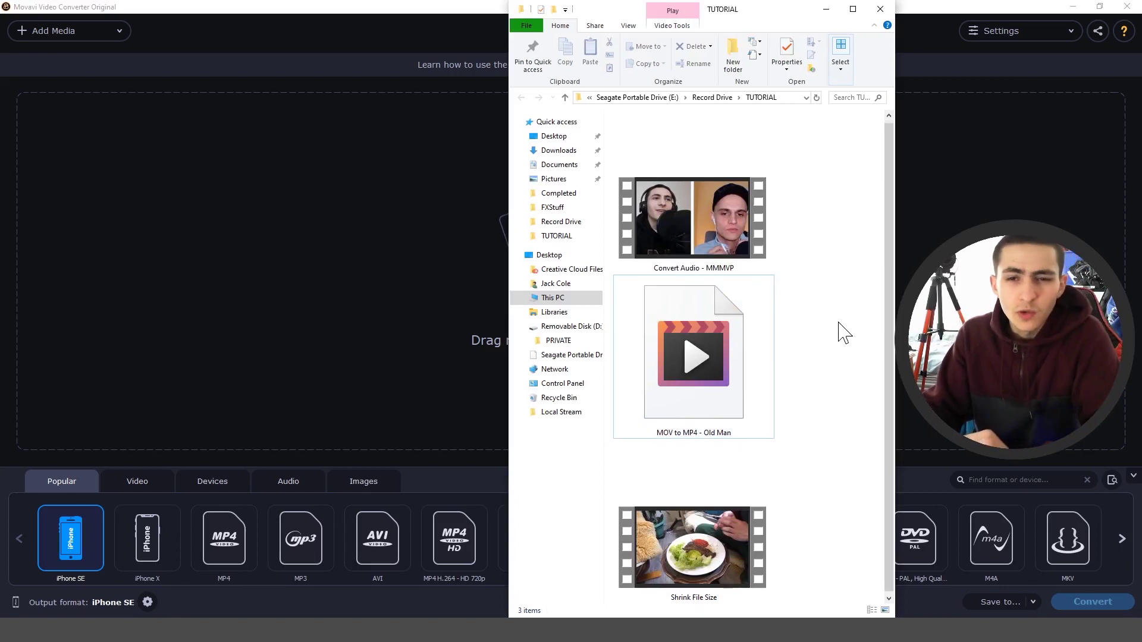
scroll(833, 335, "down", 1)
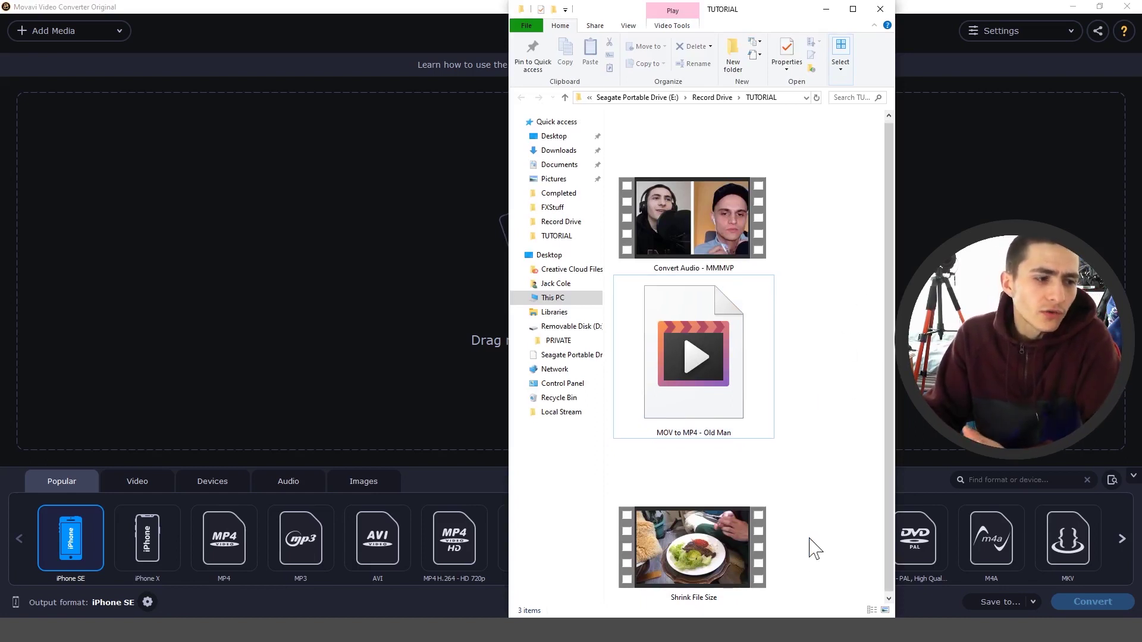
Drag the 670 MB Convert Audio - MMMVP video from TUTORIAL into the Movavi queue.
mouse_move(814, 548)
left_mouse_down()
mouse_move(704, 204)
mouse_move(825, 198)
left_mouse_up()
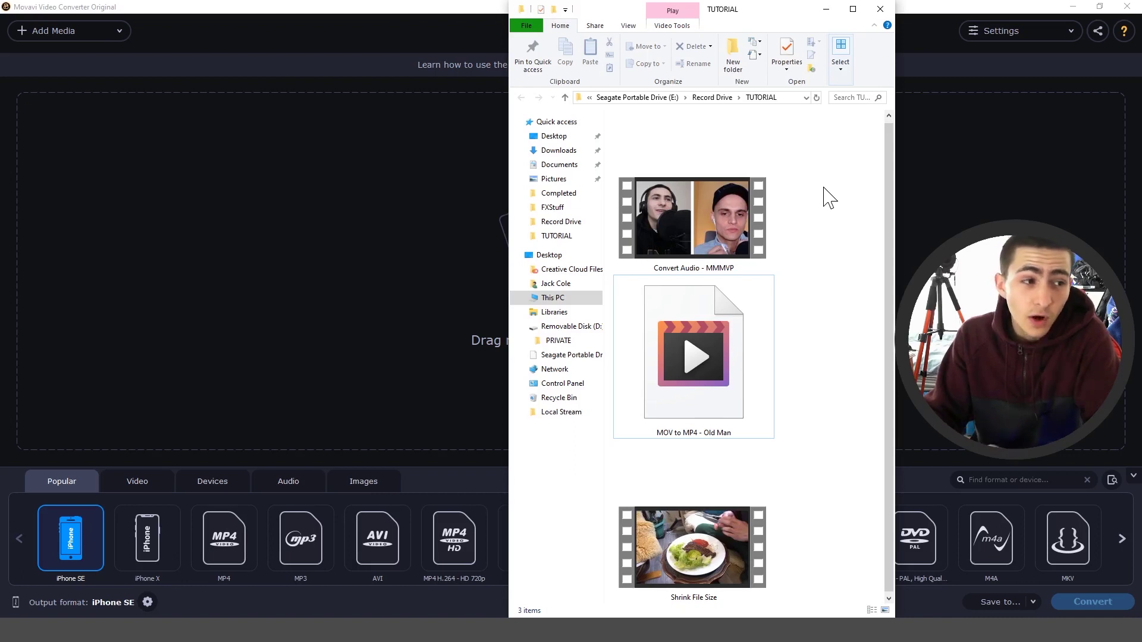
left_click(696, 189)
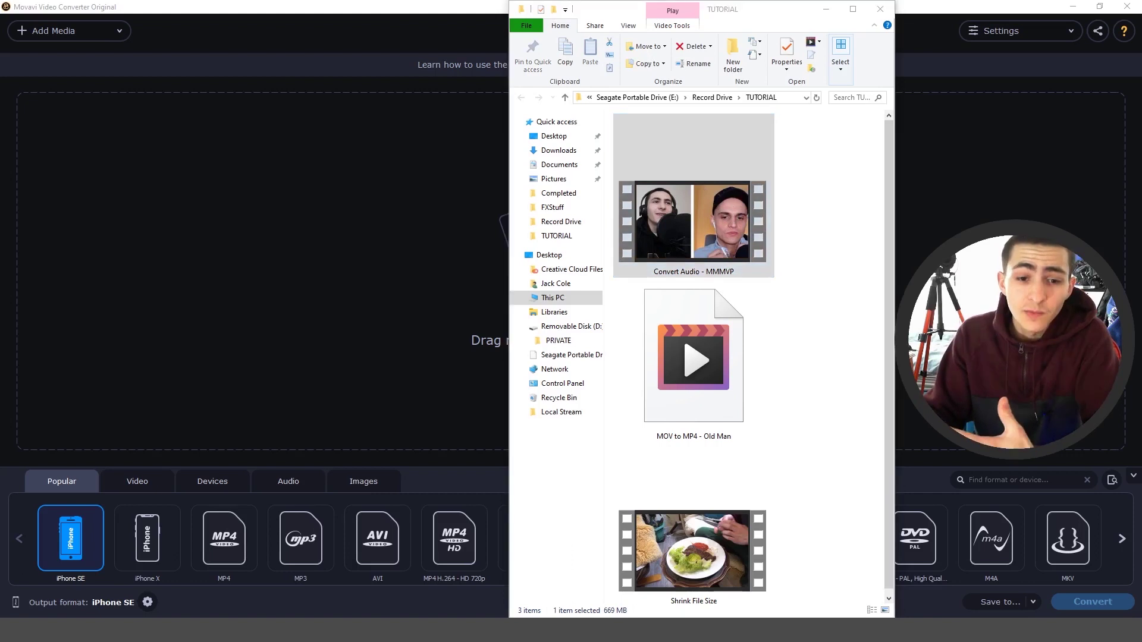
left_click(723, 201)
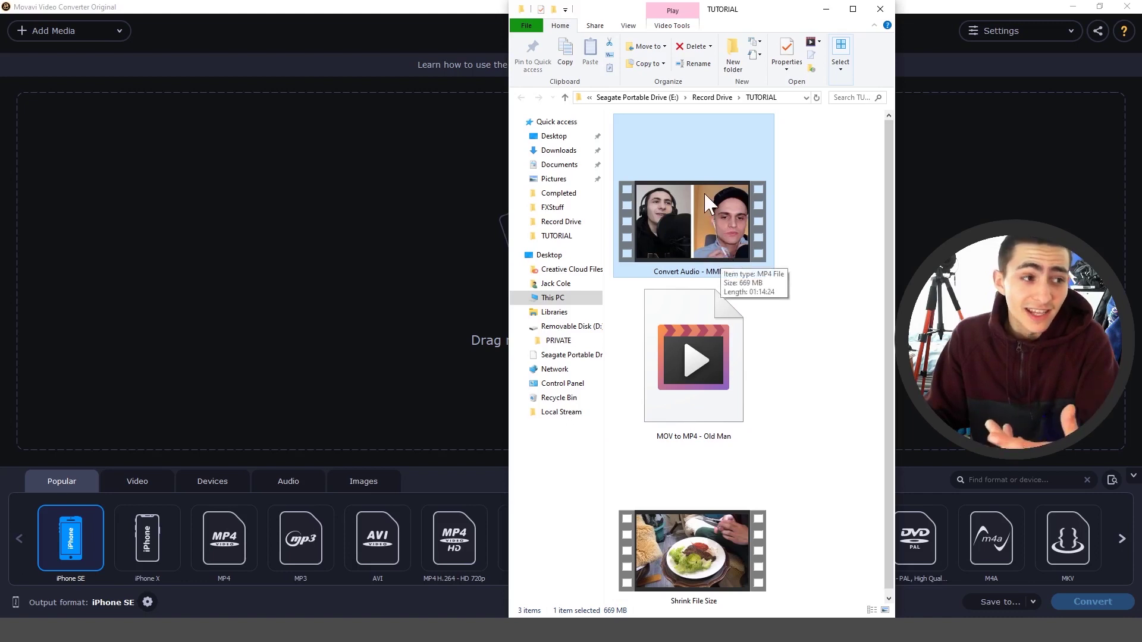
left_click_drag(710, 186, 414, 181)
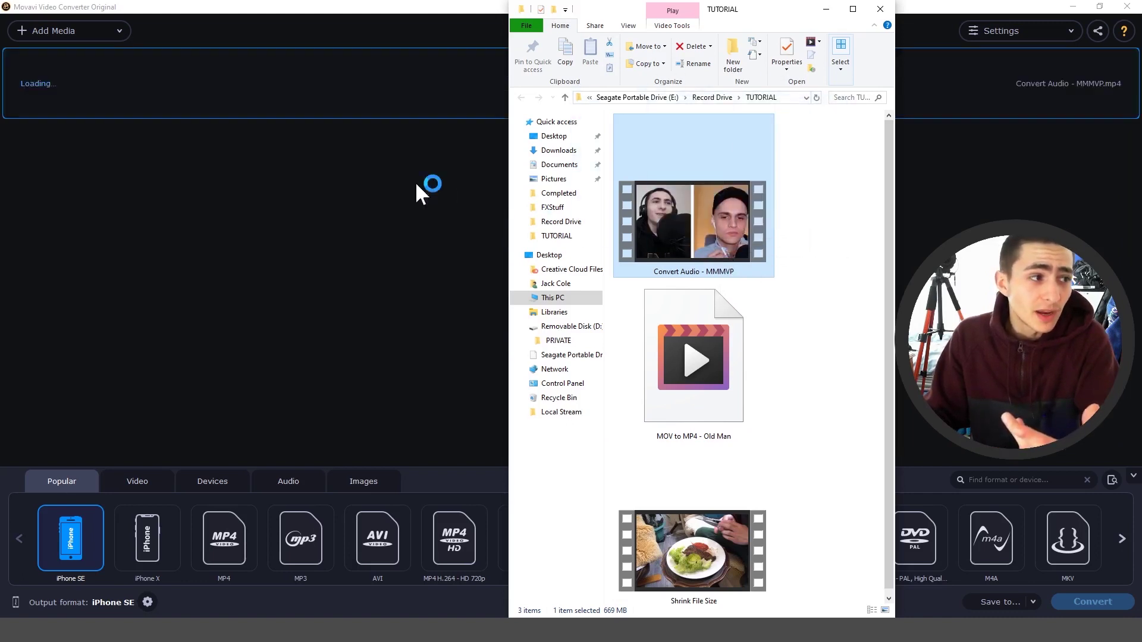
Choose the WAV audio preset as the output for Convert Audio - MMMVP.
left_click(416, 211)
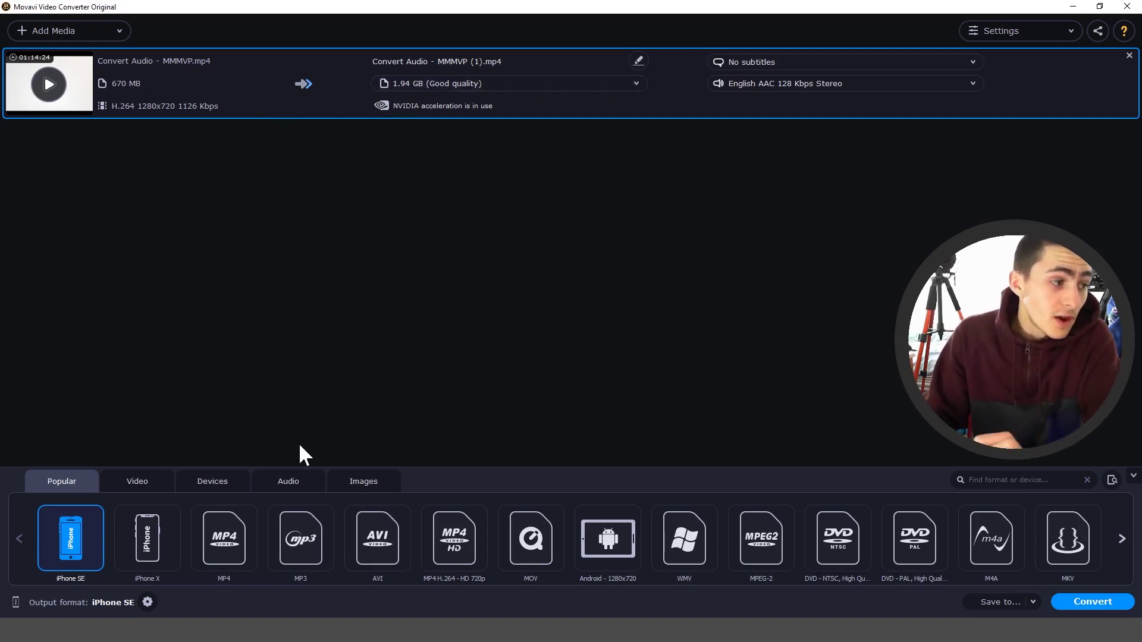
left_click(295, 481)
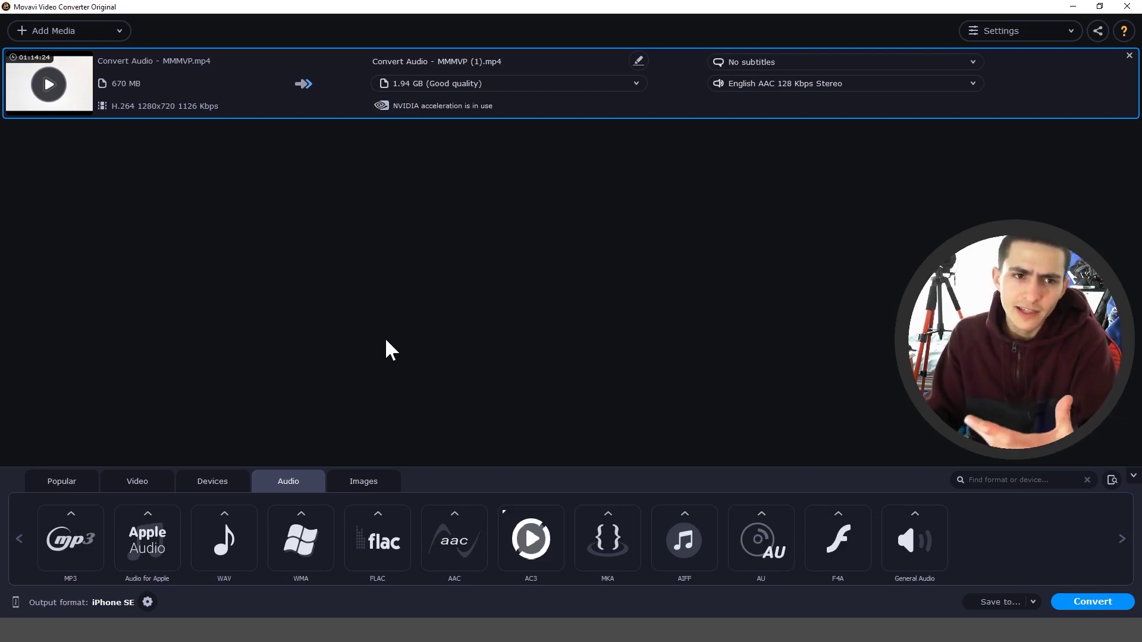
left_click(231, 540)
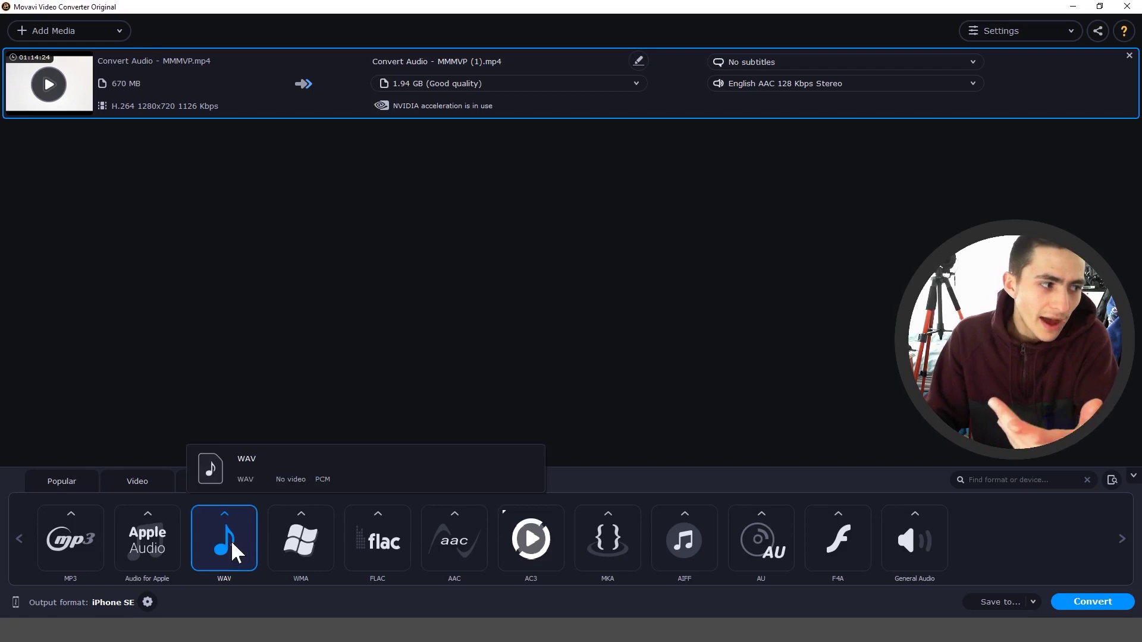
left_click(280, 454)
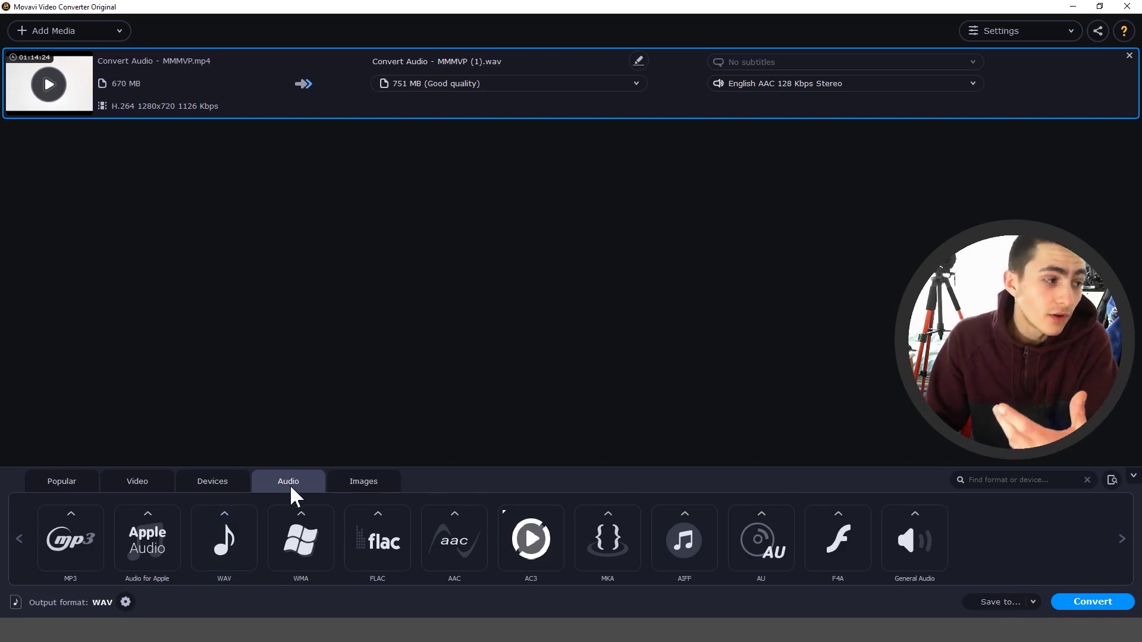
left_click(254, 541)
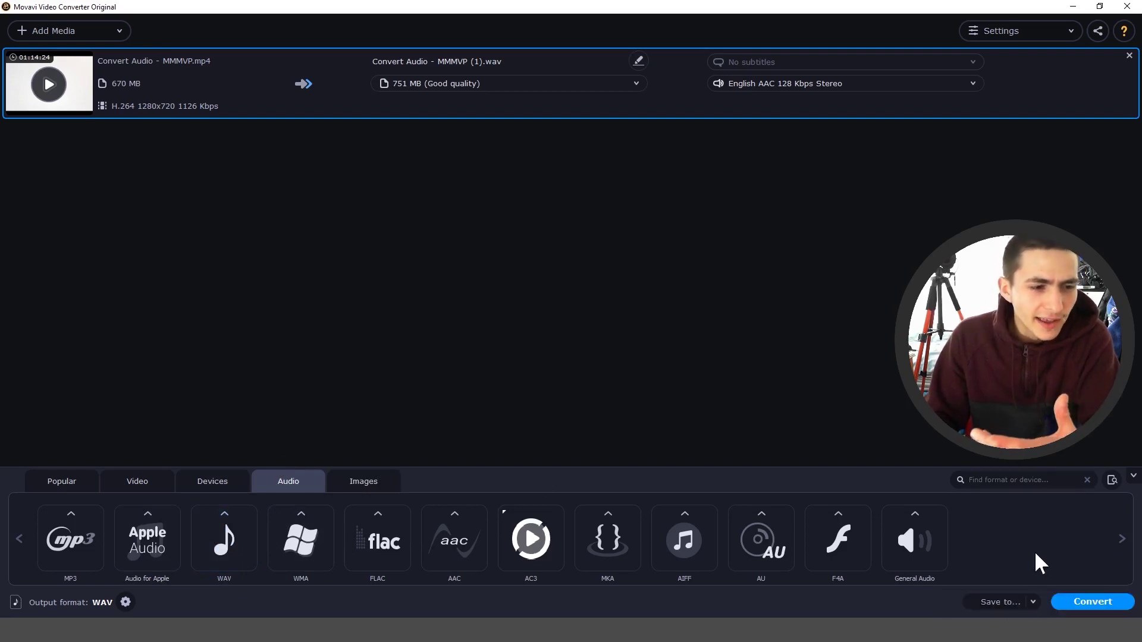
Set a custom output folder and convert the clip to a 751 MB WAV.
left_click(1028, 602)
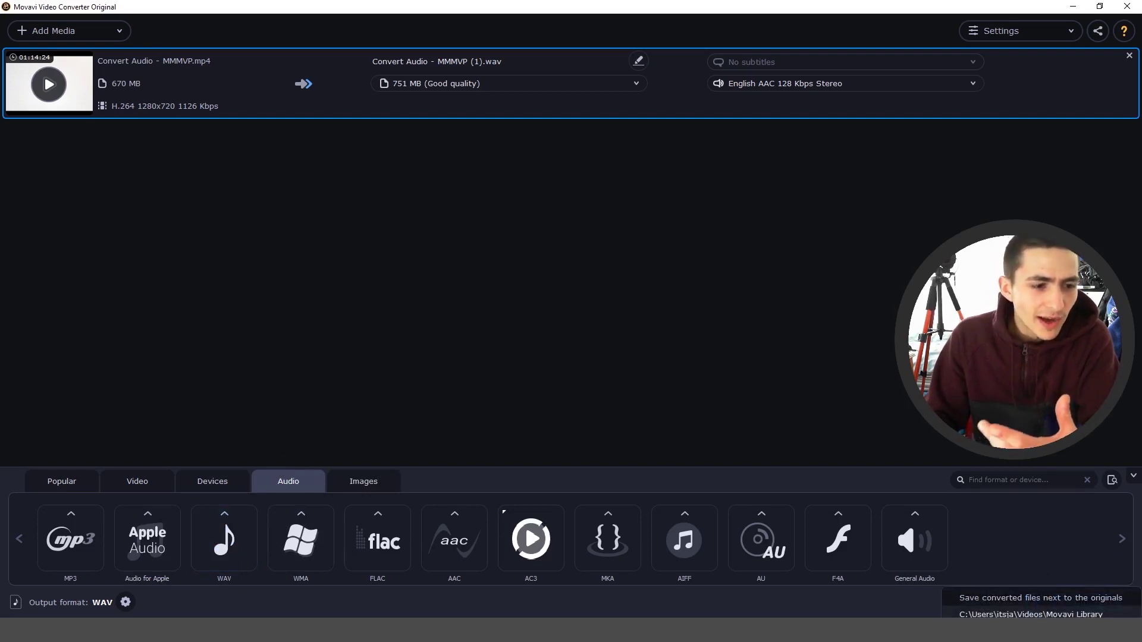
left_click(1018, 613)
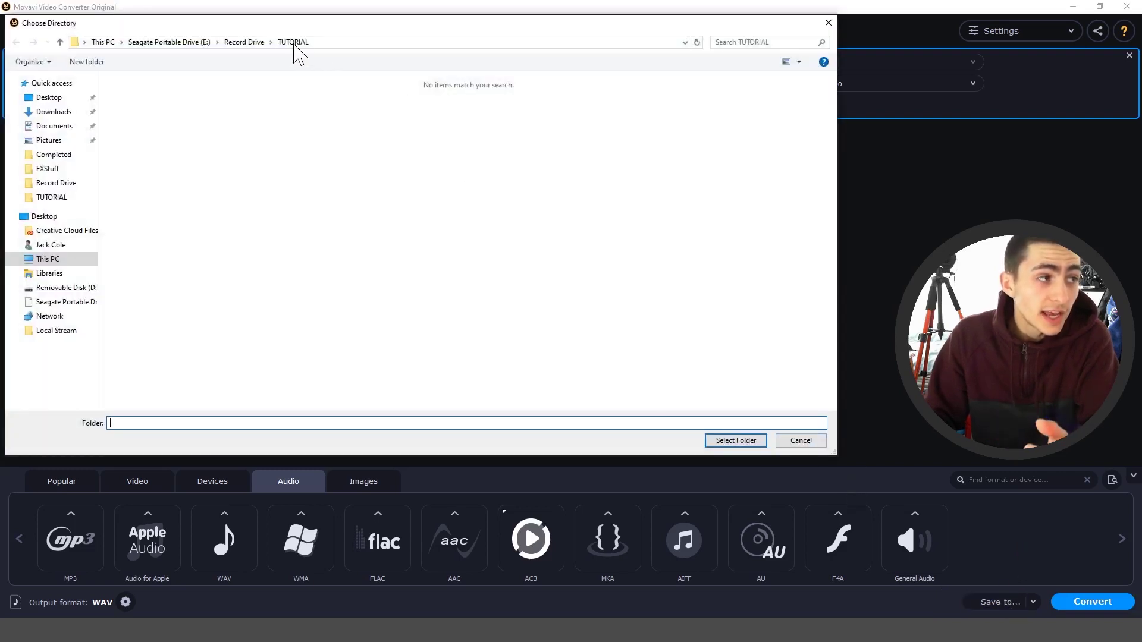
left_click(752, 441)
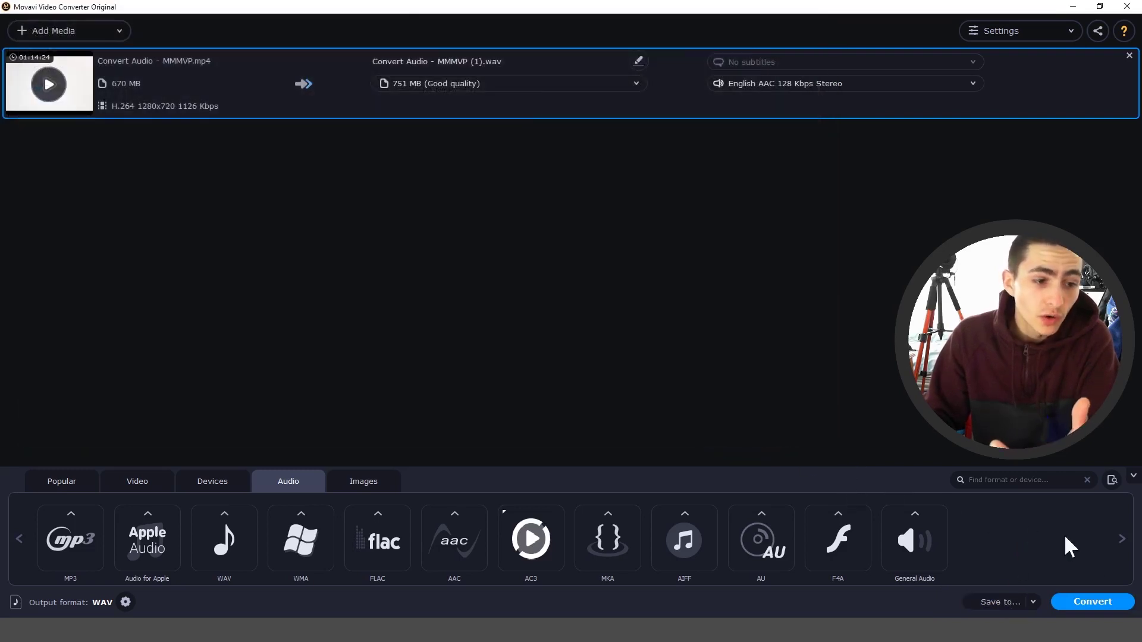
left_click(1099, 601)
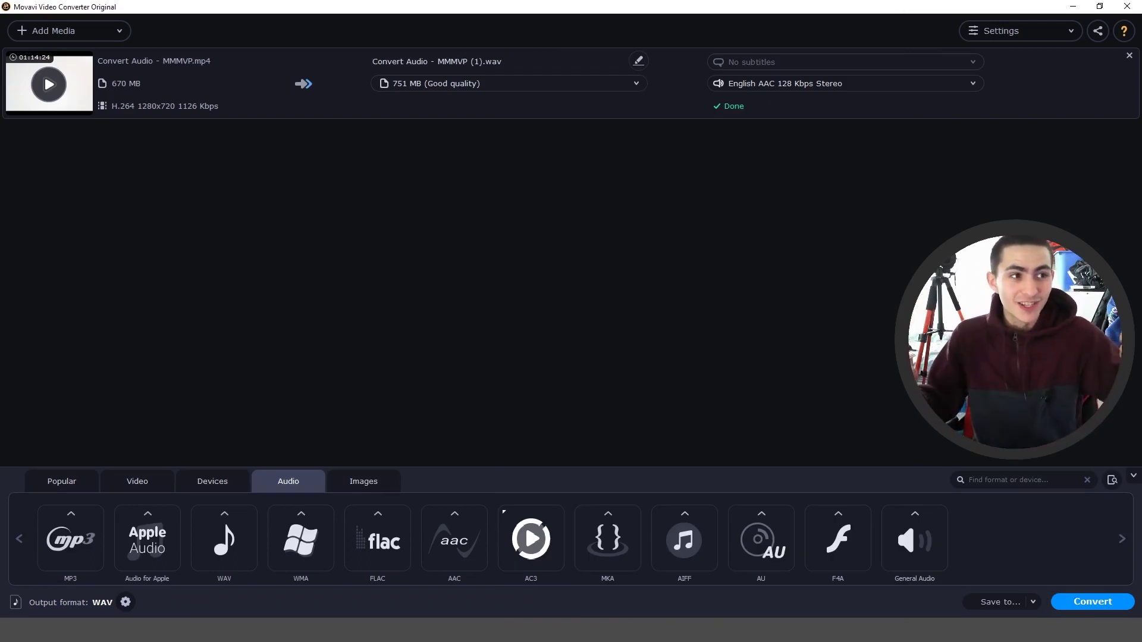
left_click(1073, 8)
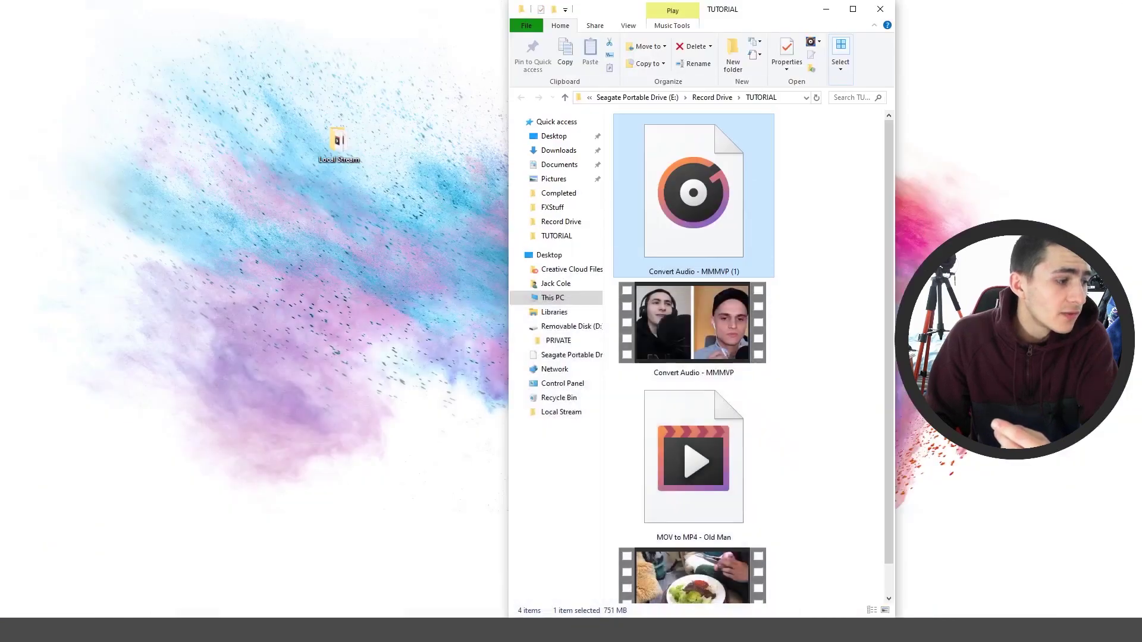
Play Convert Audio - MMMVP (1) in Groove Music, close it, and select Shrink File Size.
left_click(852, 9)
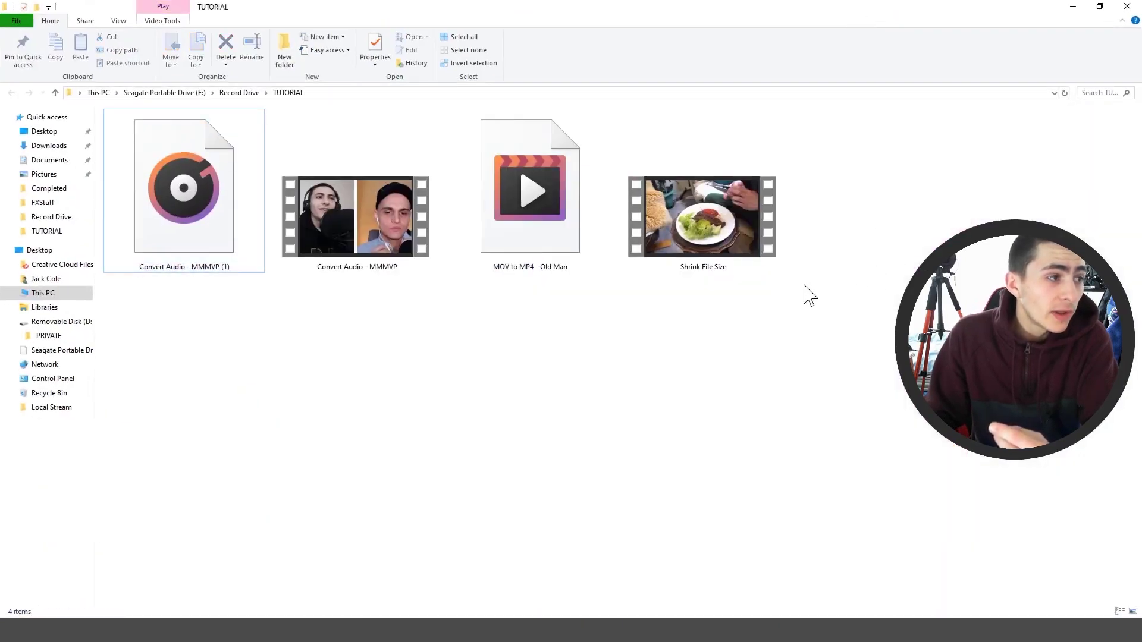
left_click(211, 272)
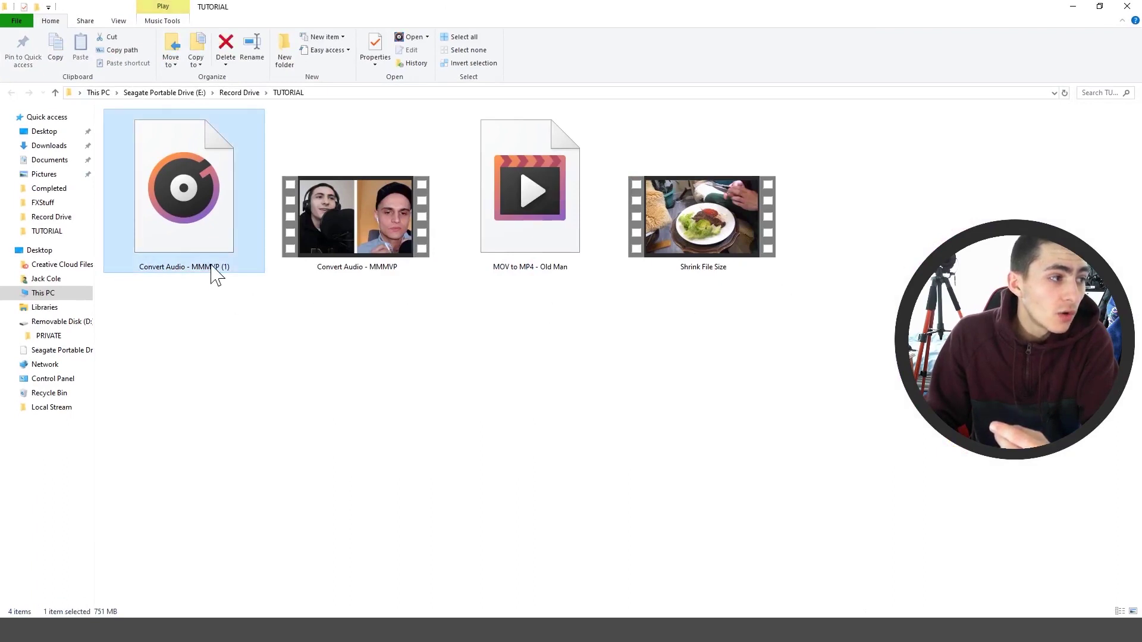
mouse_move(214, 276)
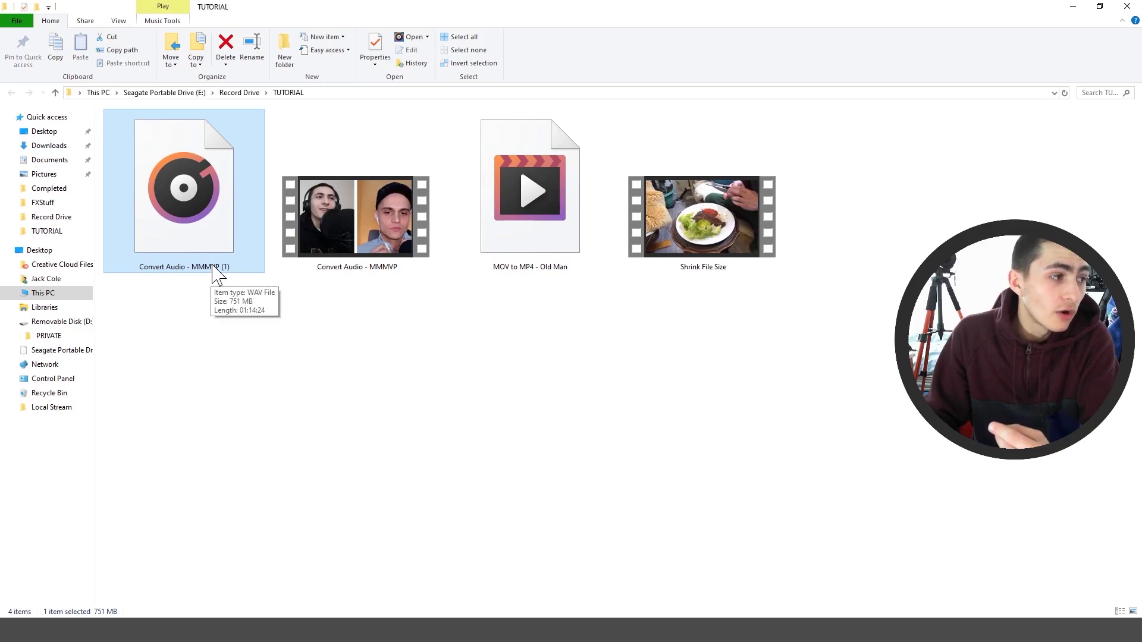
double_click(196, 189)
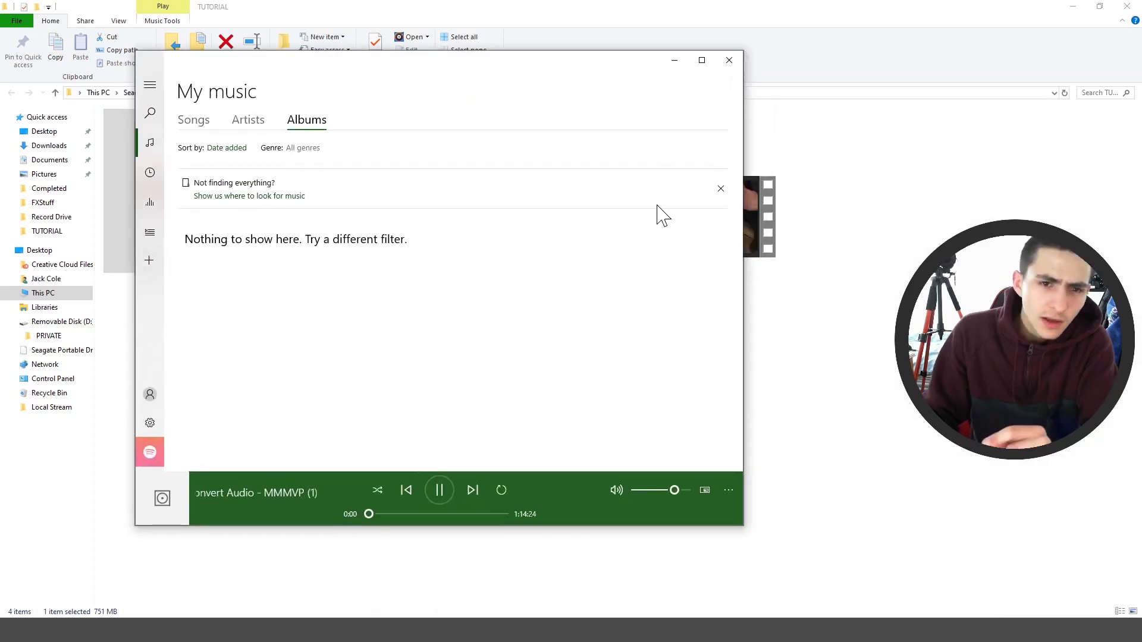
left_click(437, 490)
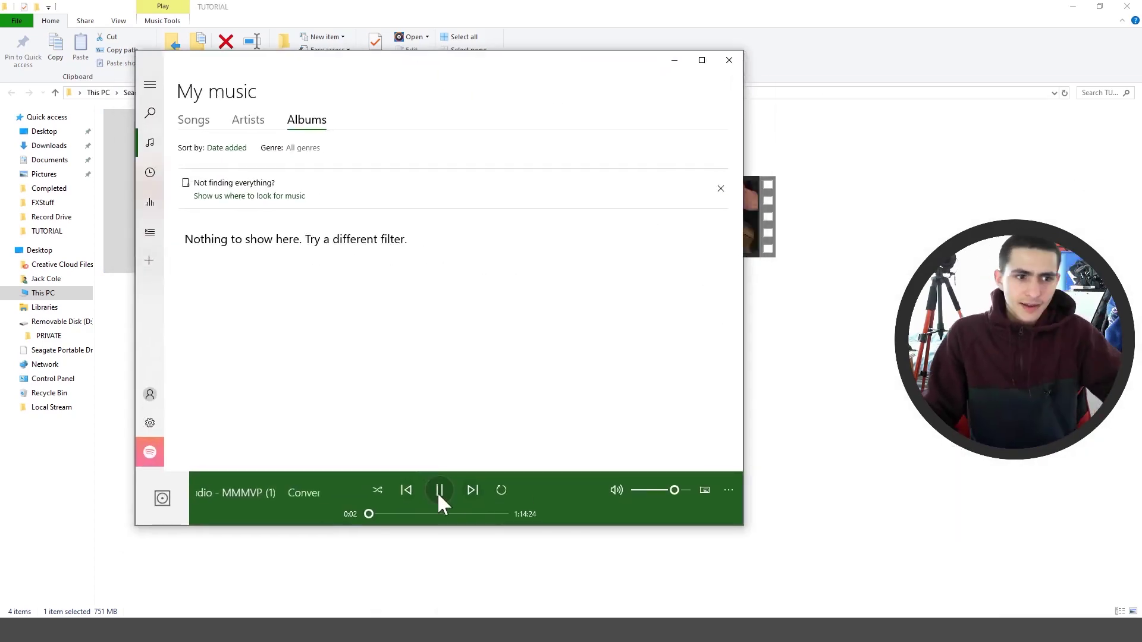
left_click(729, 60)
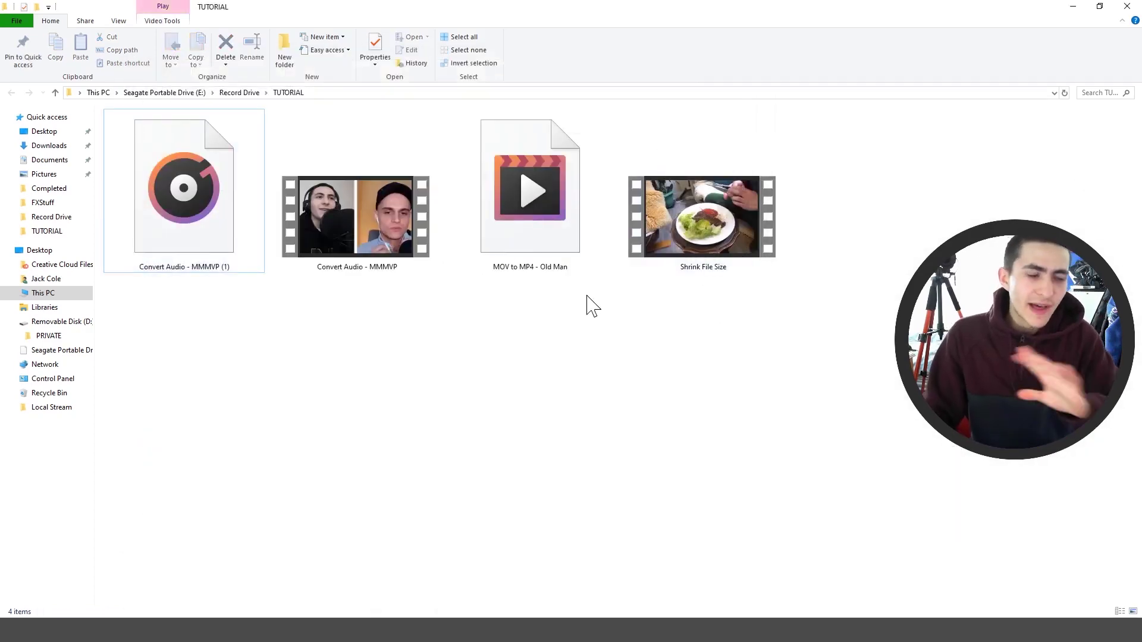
left_click(588, 302)
left_click(721, 215)
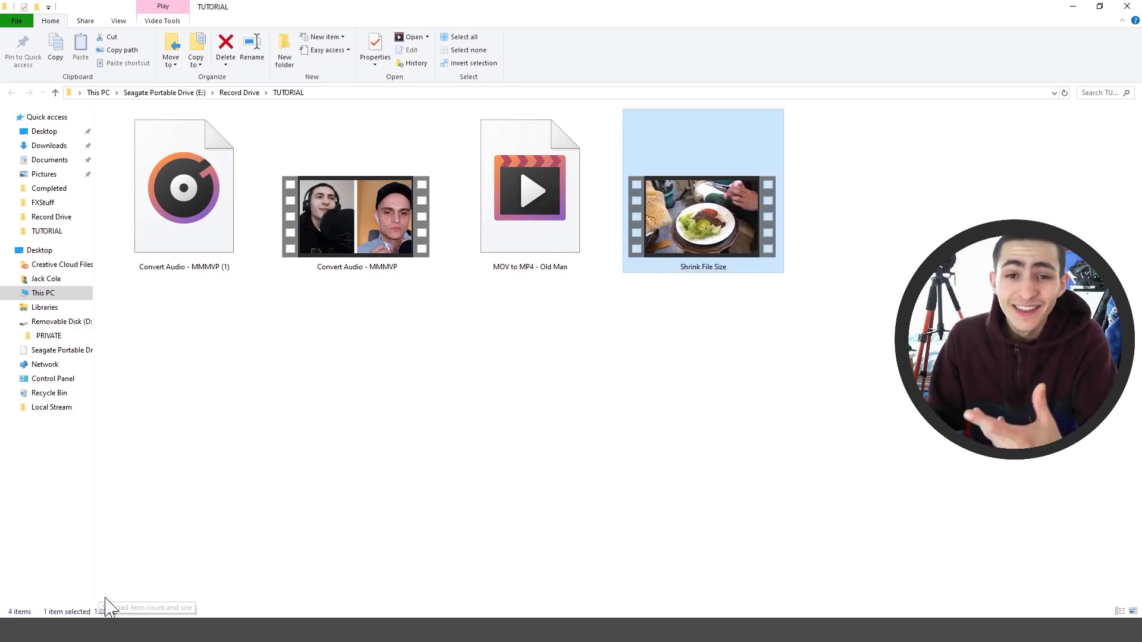
Drag the 1.89 GB Shrink File Size video into Movavi as a second queue item.
left_click_drag(711, 212, 395, 342)
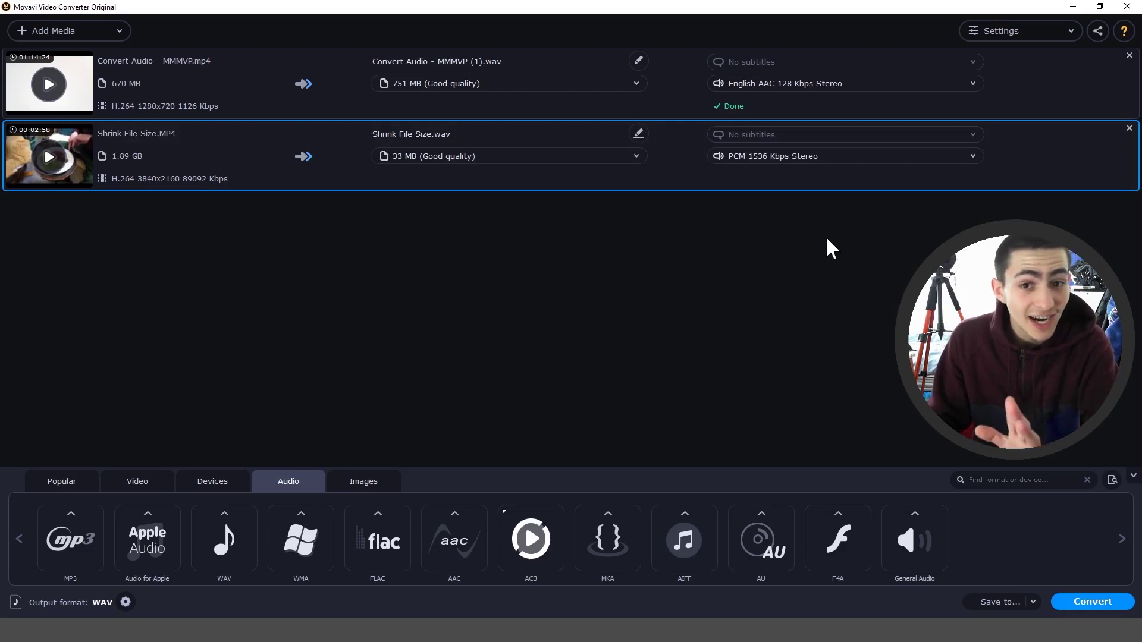
Remove the finished Convert Audio item, cancel renaming, and check the WAV output-size options.
left_click(1117, 64)
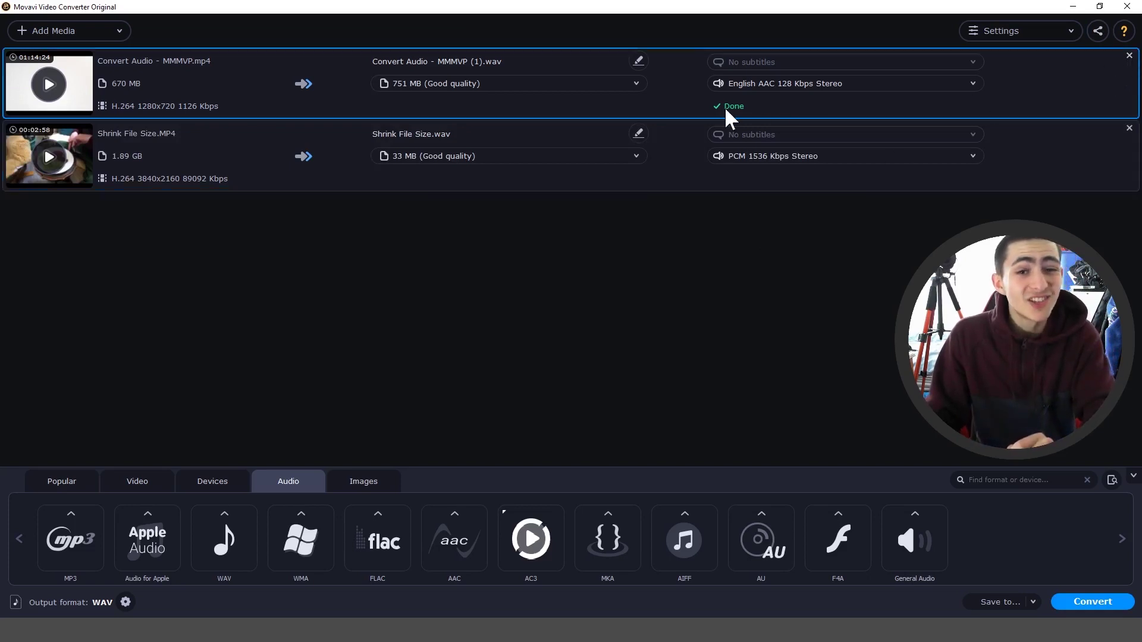
left_click(1128, 56)
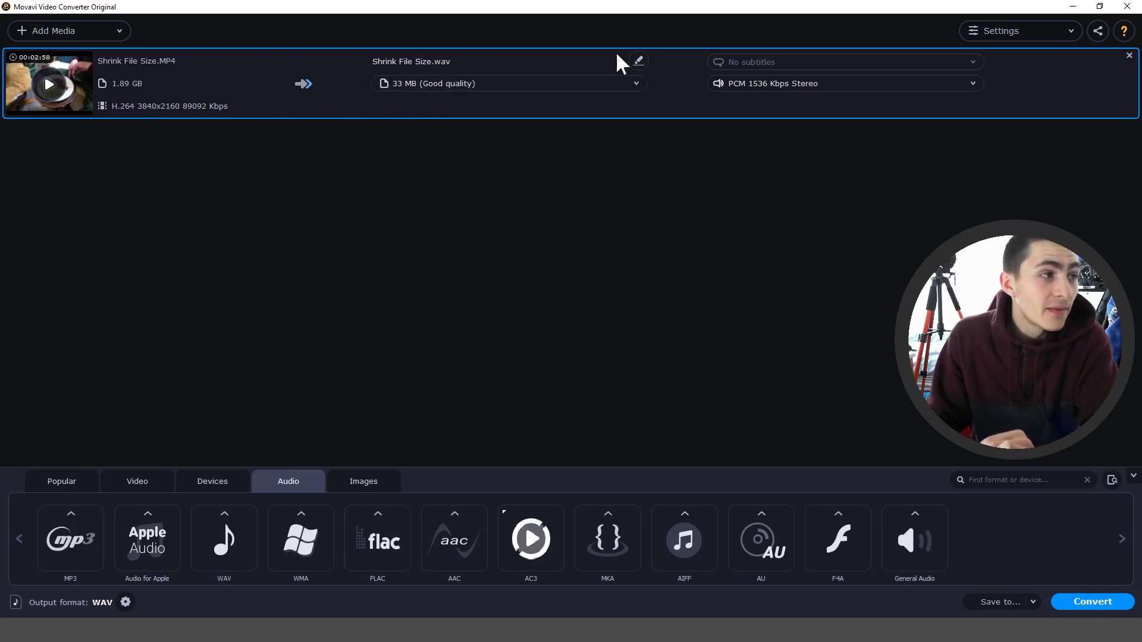
left_click(638, 60)
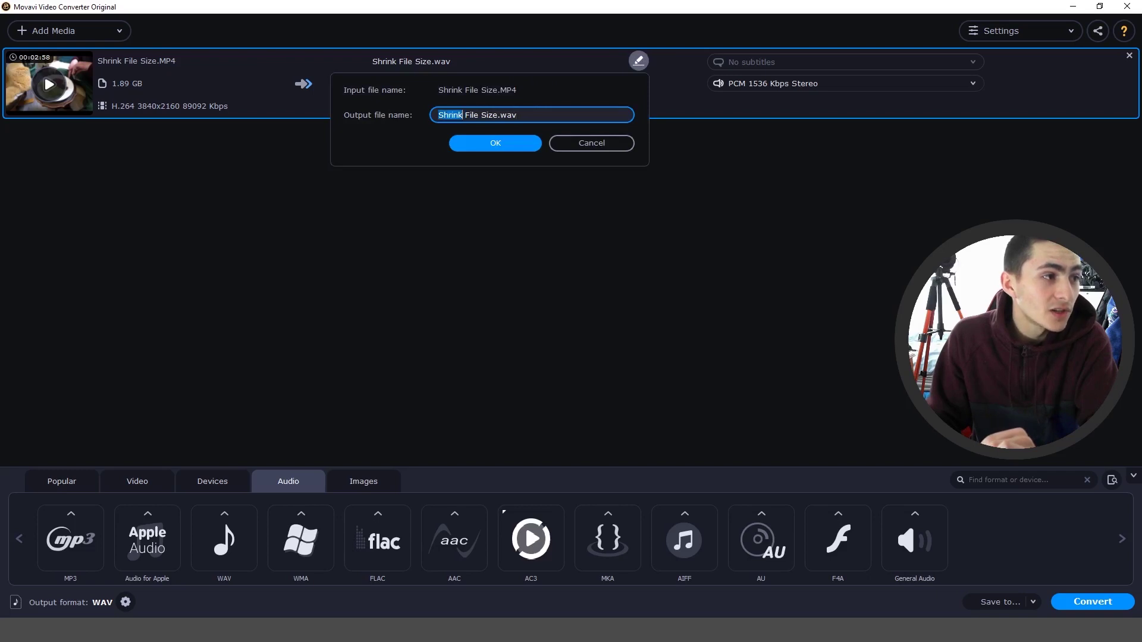
left_click(610, 146)
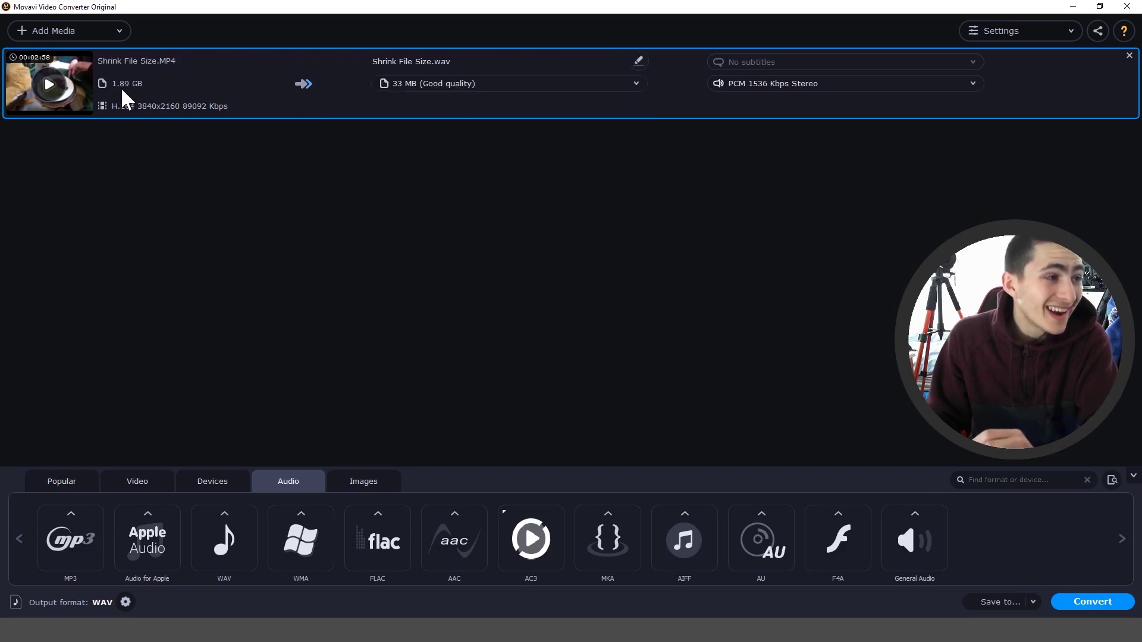
left_click(411, 87)
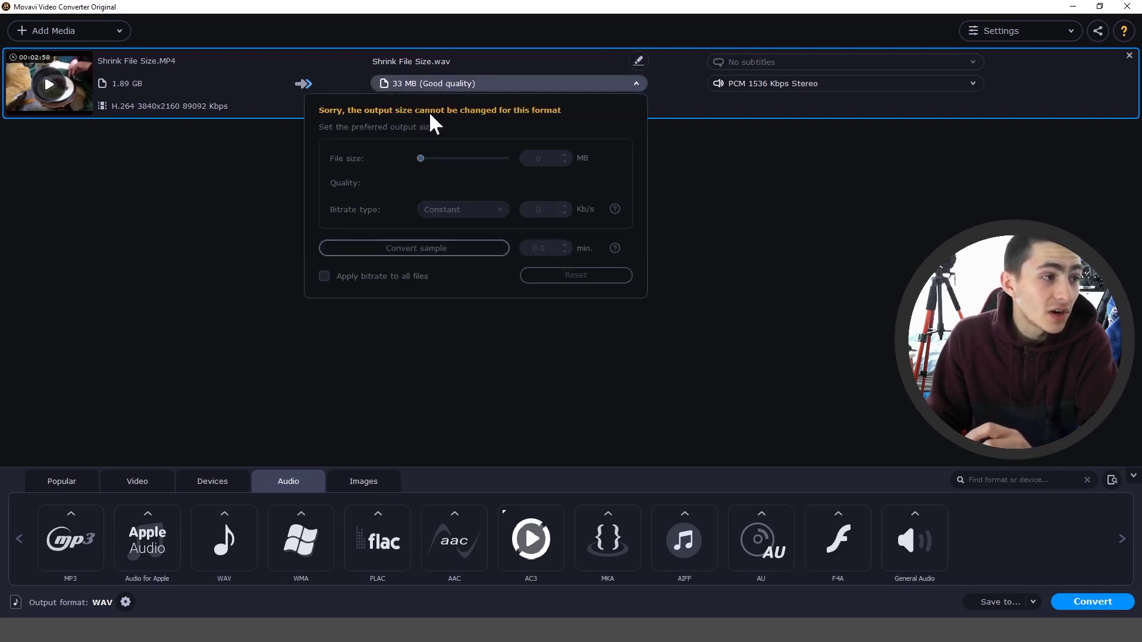
Switch the food clip's output to MP4 H.264 Full HD 1080p (204 MB).
left_click(552, 80)
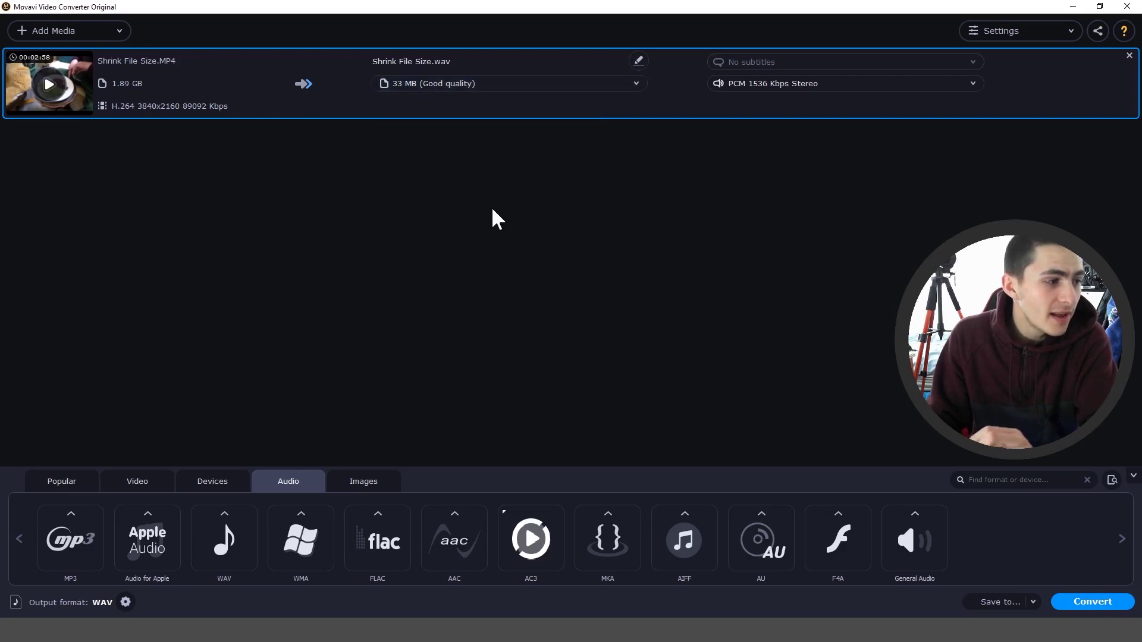
left_click(80, 480)
left_click(132, 481)
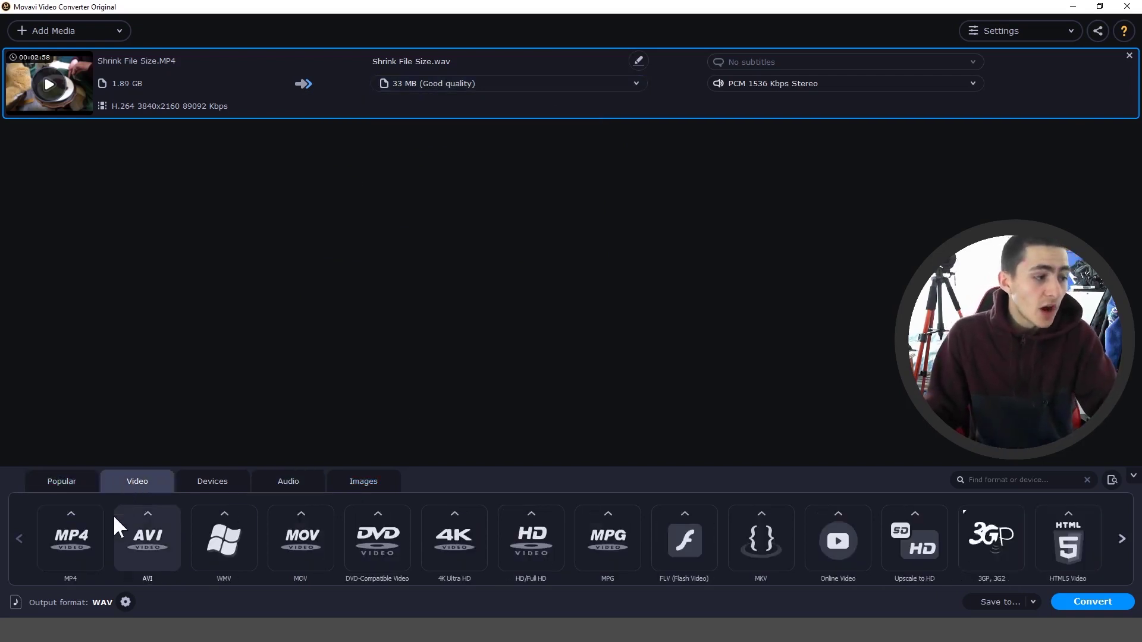
left_click(88, 530)
scroll(214, 291, "up", 3)
scroll(206, 333, "down", 3)
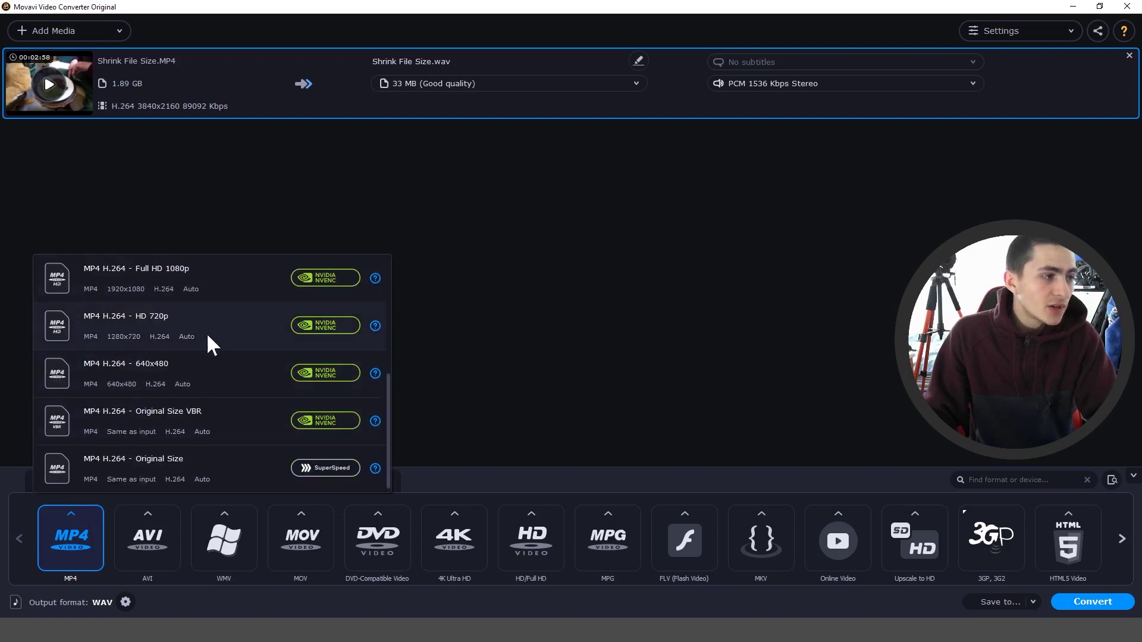
left_click(267, 278)
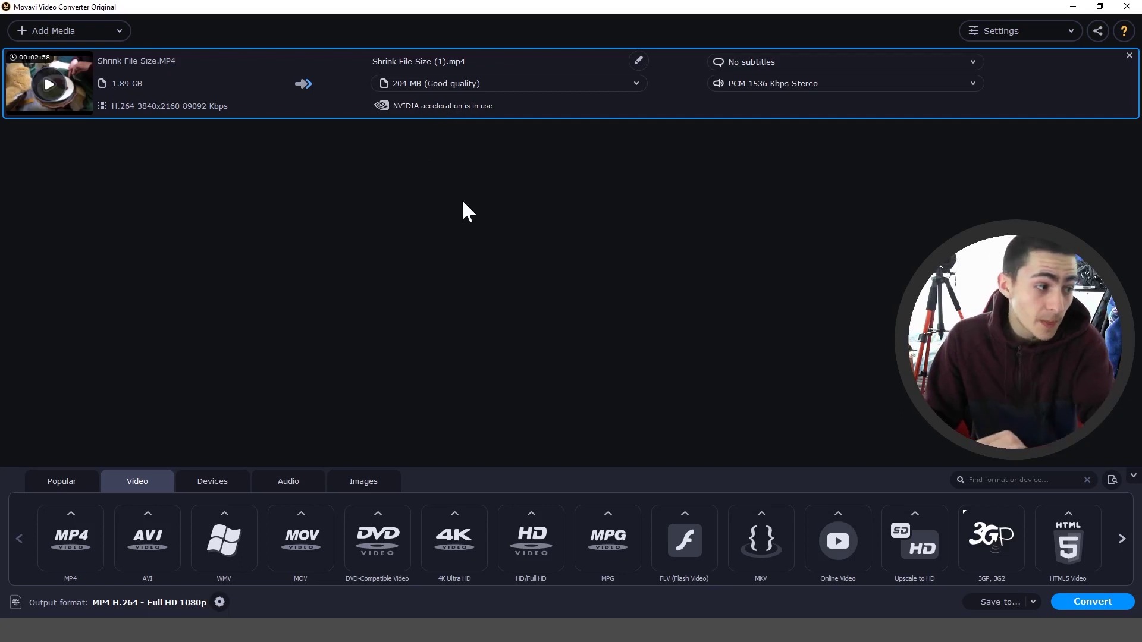
Compare the 1.86 GB 4K Ultra HD MP4 preset, then return to Full HD 1080p.
left_click(72, 543)
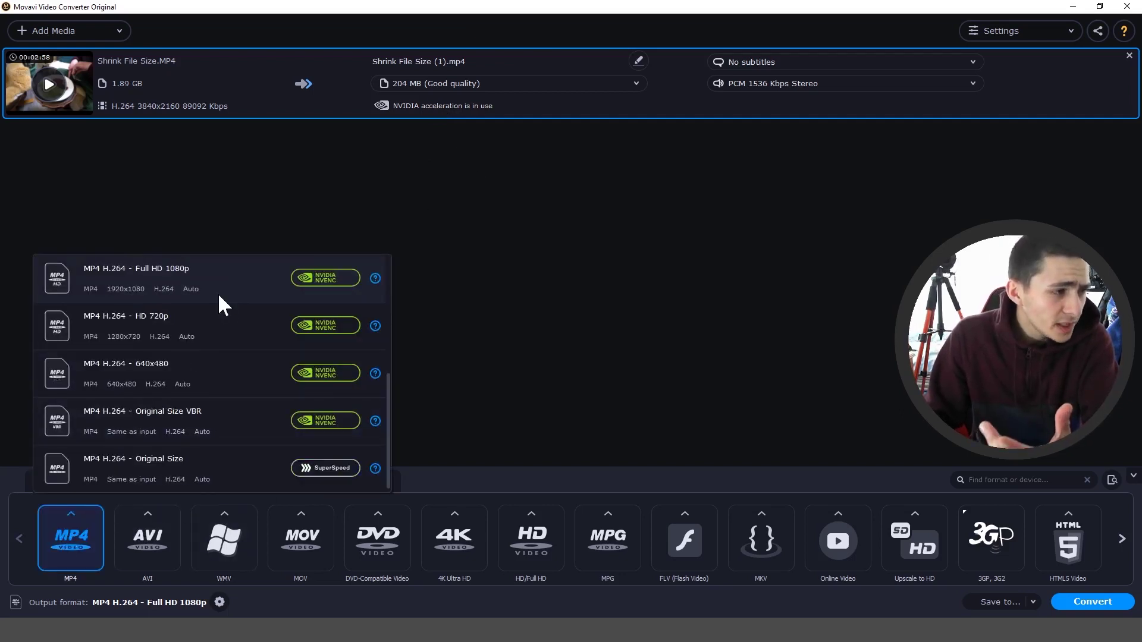
scroll(216, 321, "up", 3)
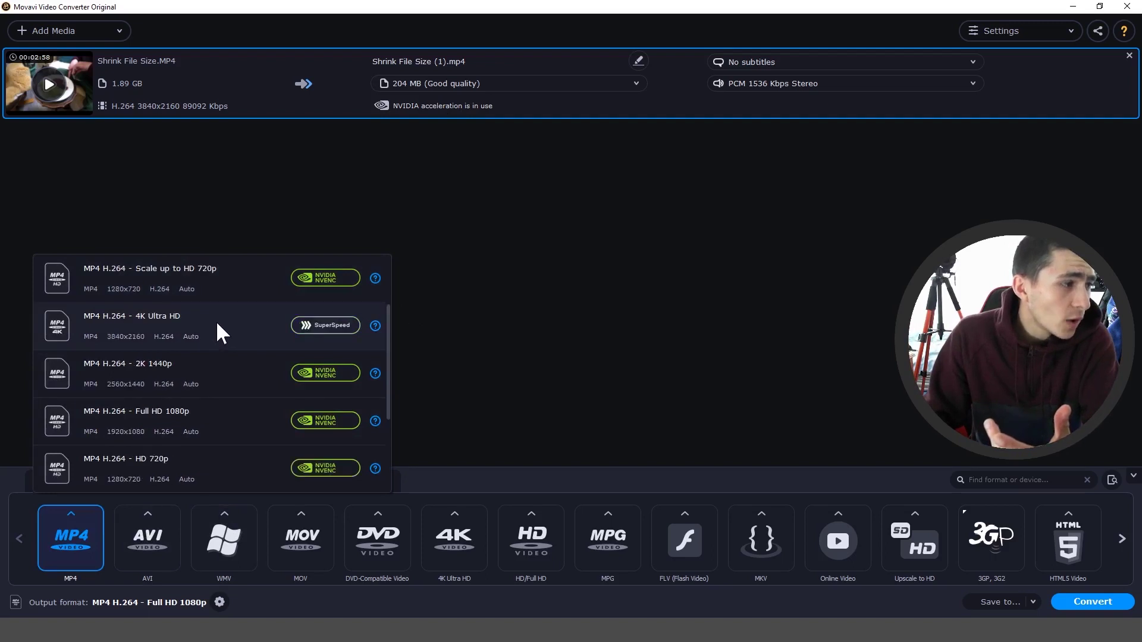
scroll(216, 321, "up", 2)
left_click(216, 435)
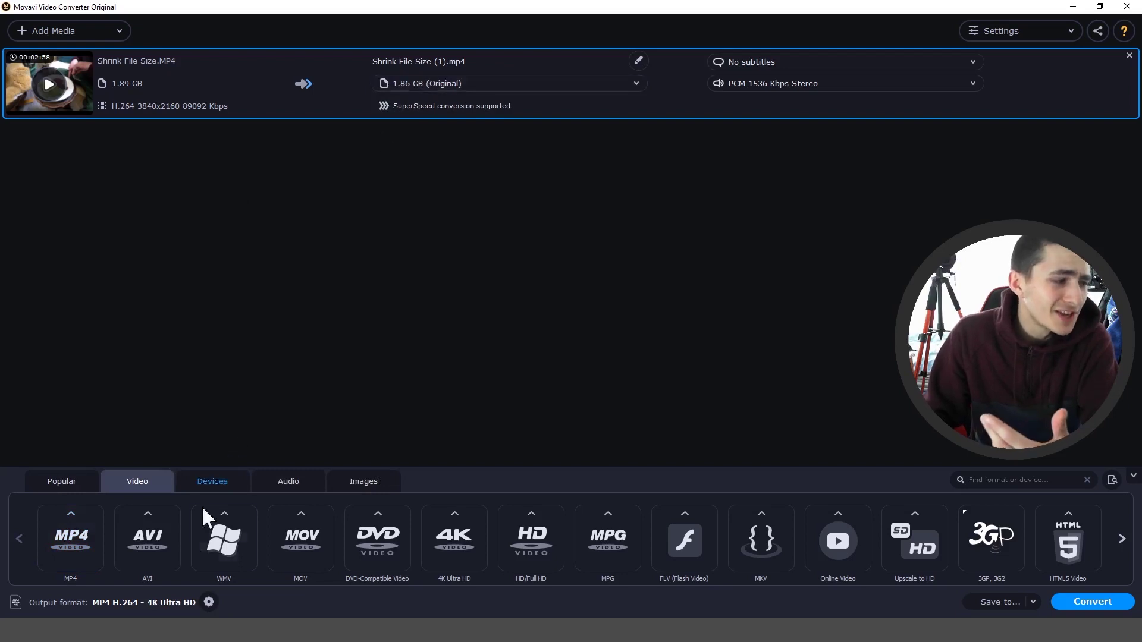
left_click(92, 545)
scroll(188, 367, "down", 3)
scroll(294, 281, "up", 3)
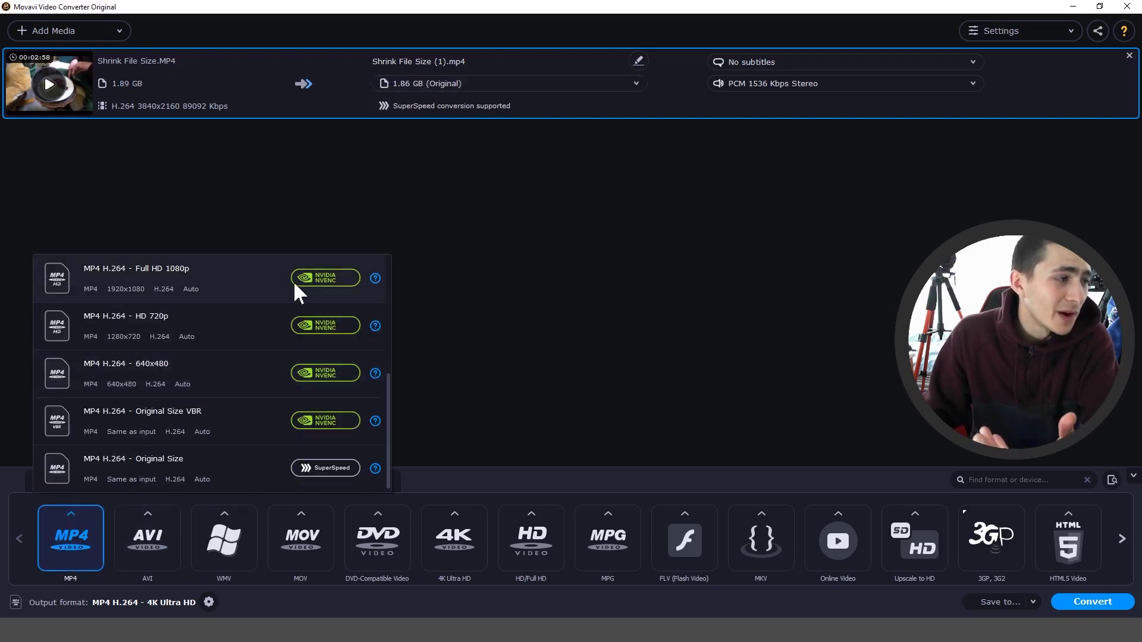
left_click(276, 278)
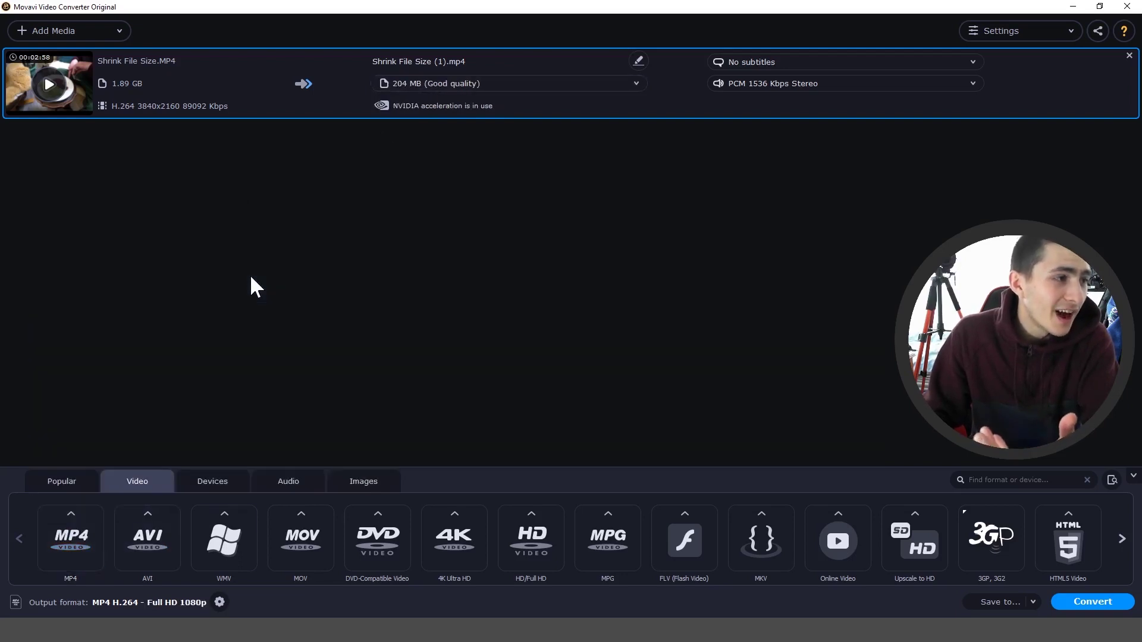
Convert the food clip to a Full HD MP4, minimizing Movavi while it runs.
left_click(1108, 603)
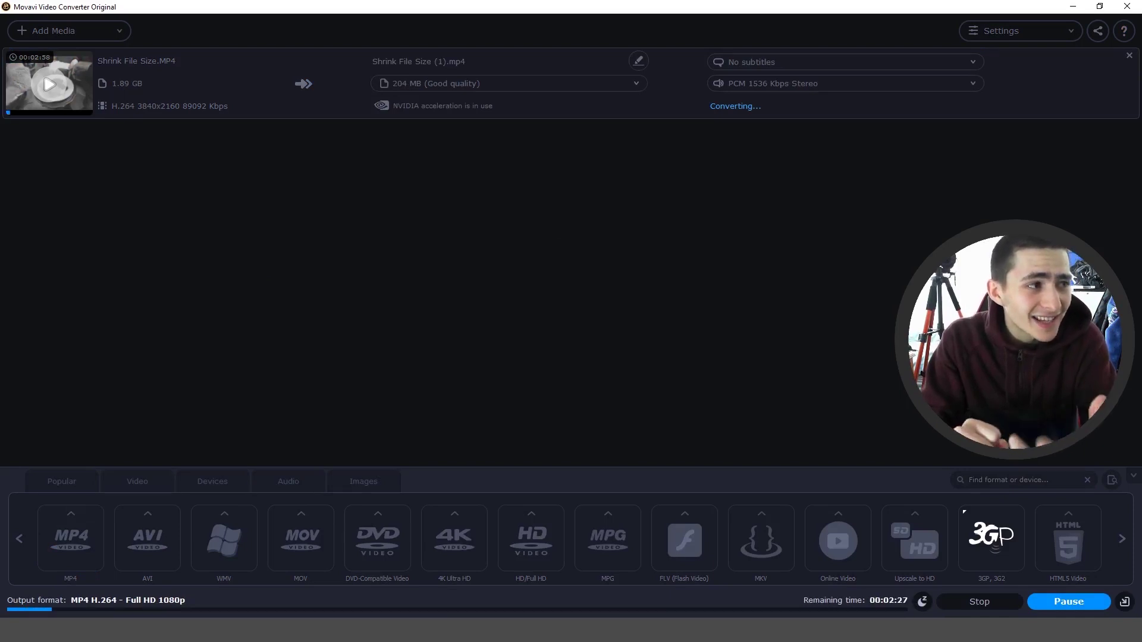
left_click(1073, 7)
left_click(829, 361)
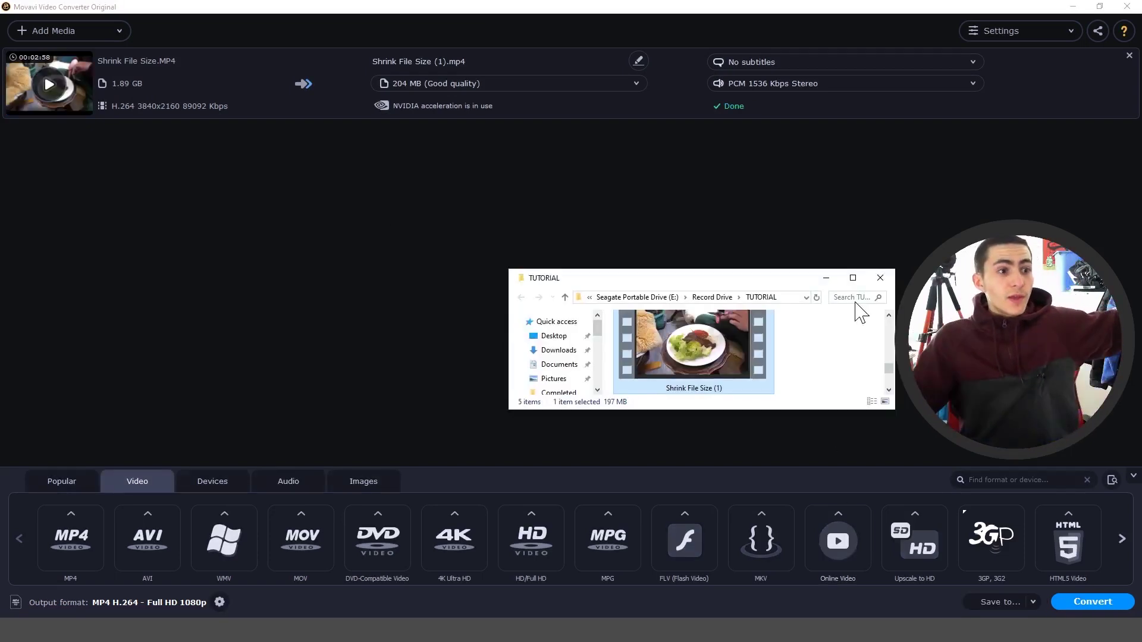
Play the 197 MB Shrink File Size (1) clip with sound muted, then close the preview.
double_click(791, 270)
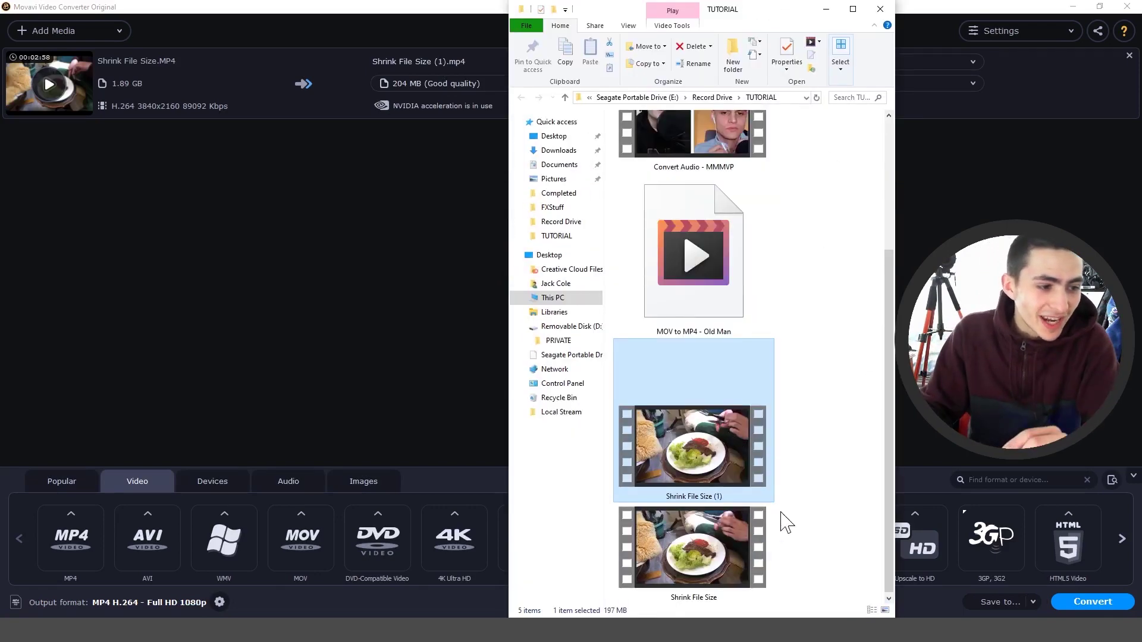
double_click(692, 461)
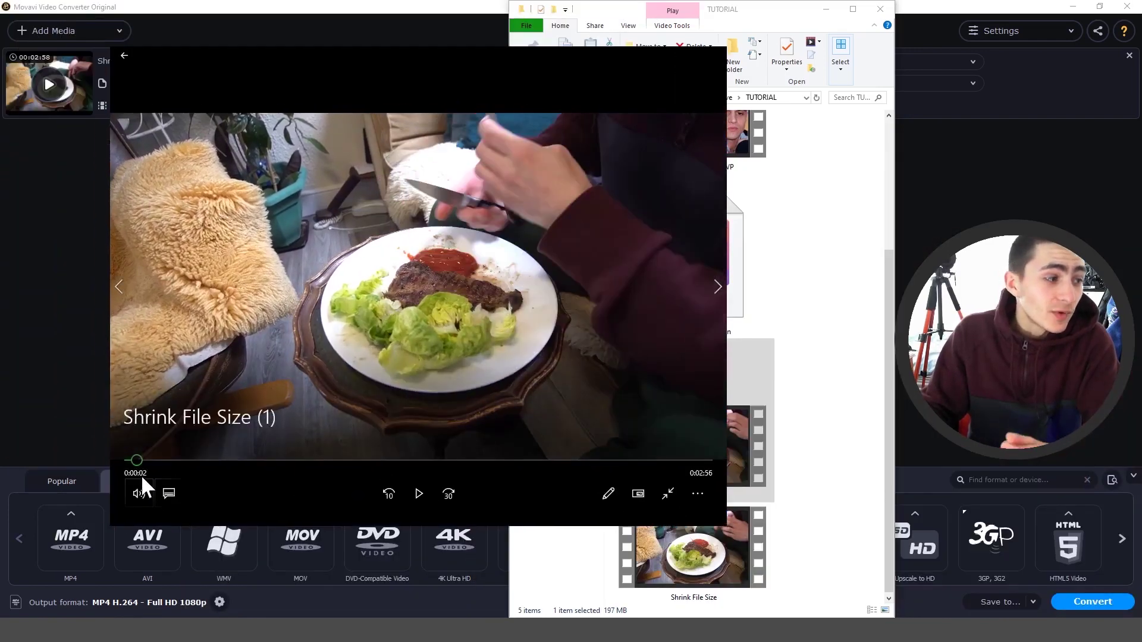
left_click(138, 493)
left_click(135, 458)
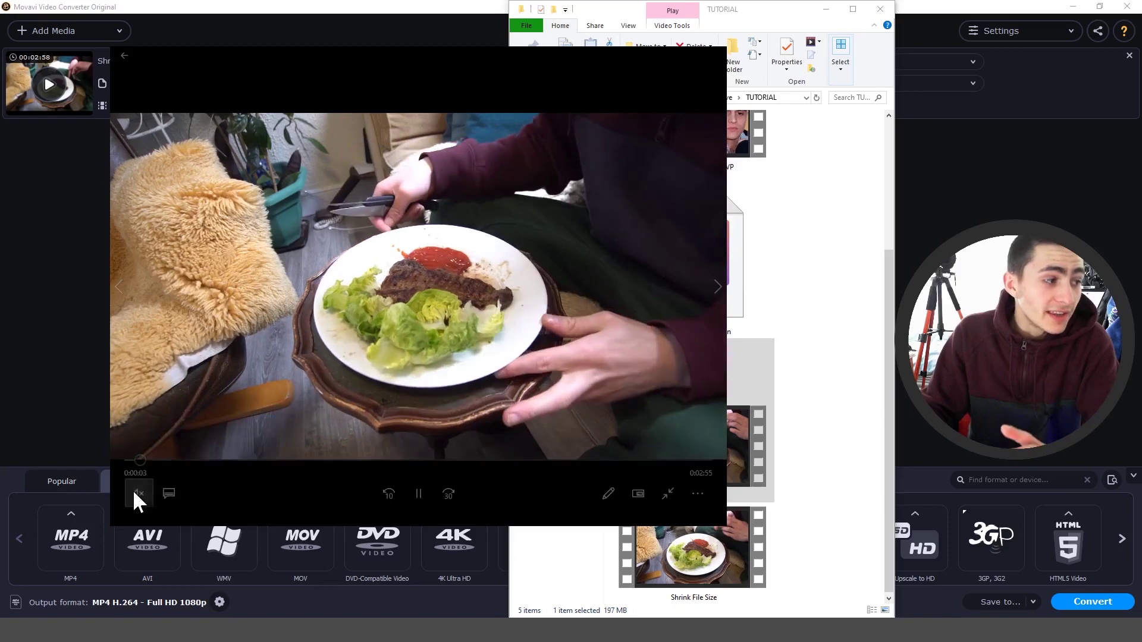
left_click(134, 490)
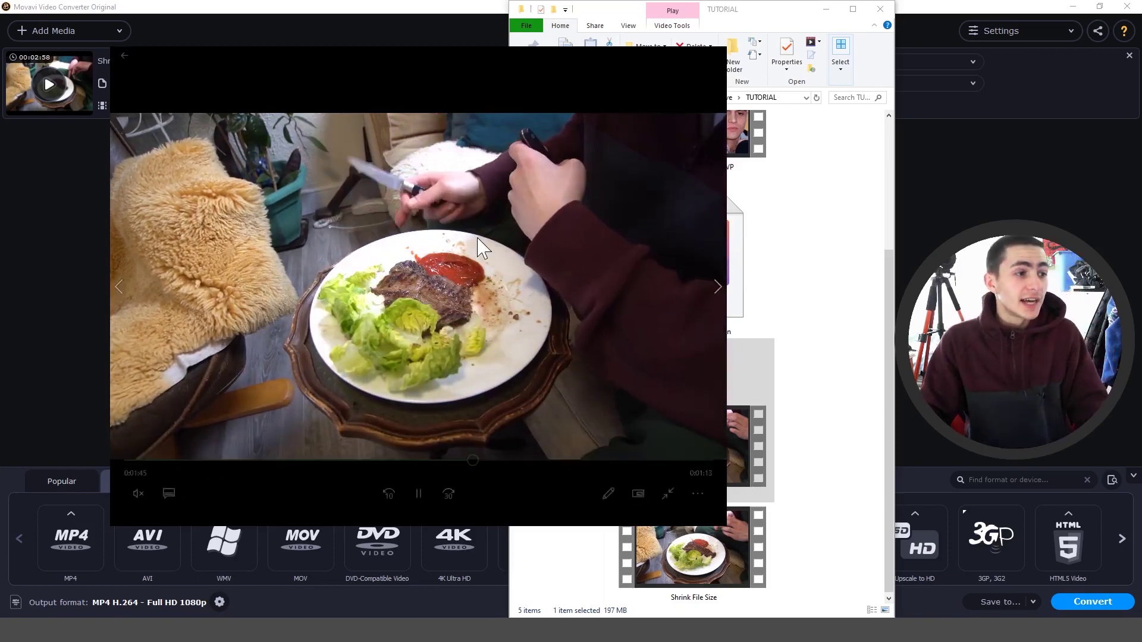
key("Escape")
key("Return")
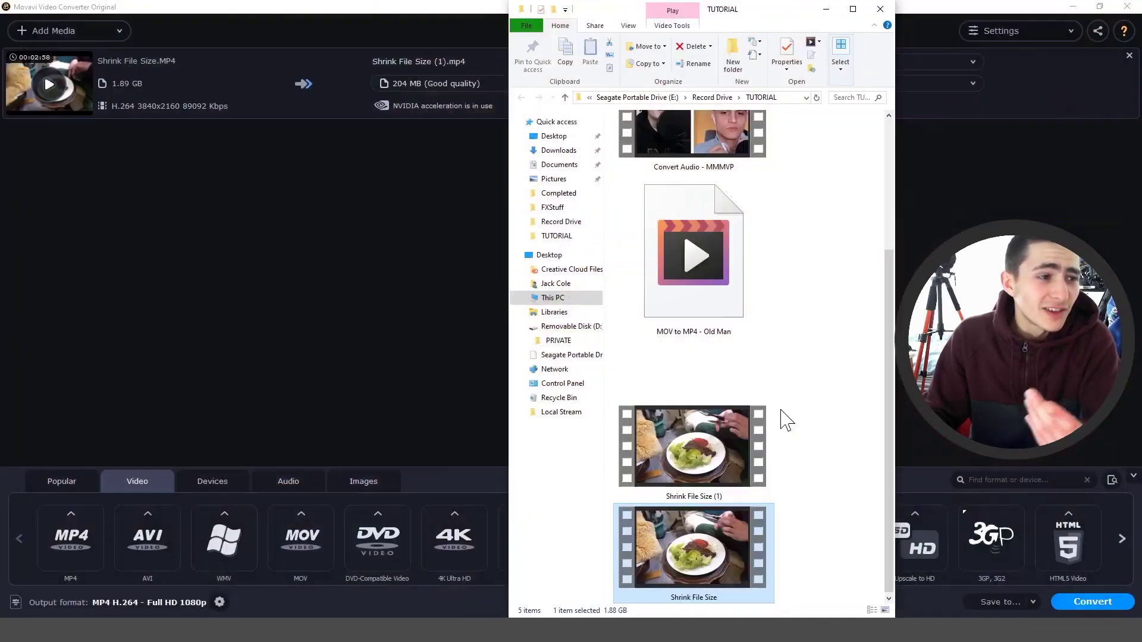
Browse the Popular, Video, Devices, Audio and Images formats, then target DVD - NTSC High Quality.
left_click(846, 422)
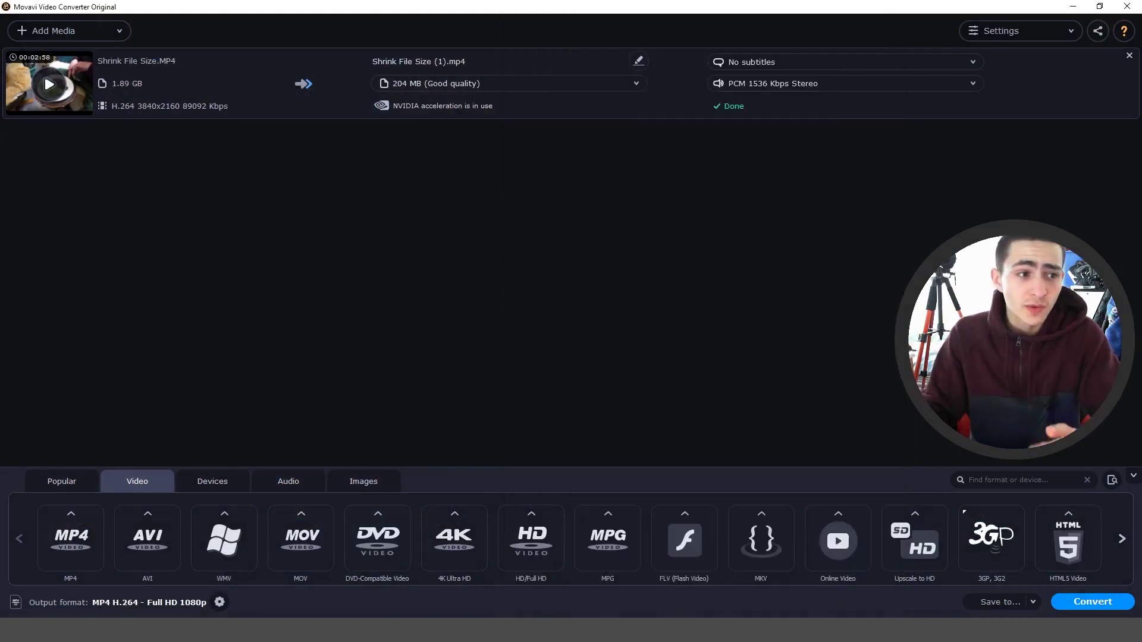
left_click(464, 446)
left_click(79, 479)
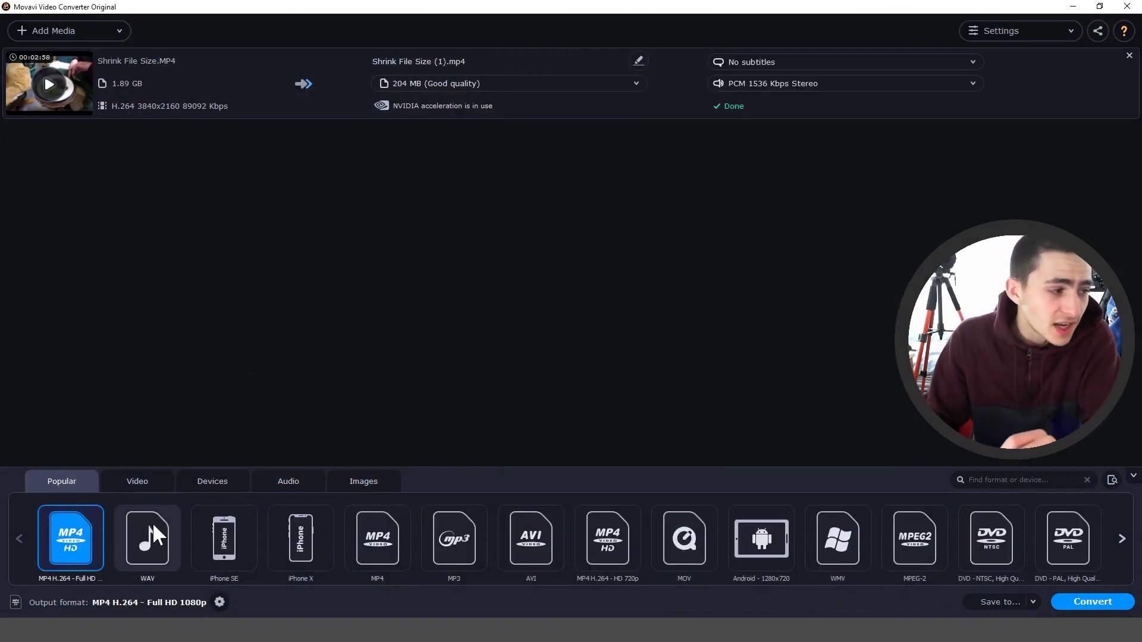
left_click(134, 480)
scroll(499, 535, "down", 3)
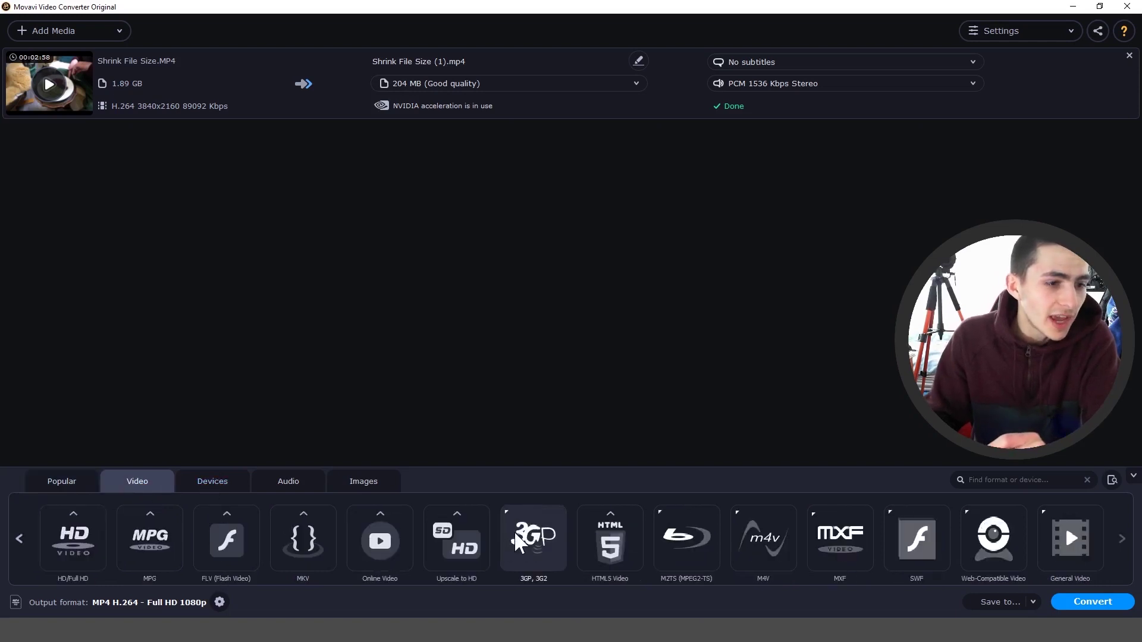
scroll(250, 533, "up", 3)
left_click(230, 486)
scroll(251, 520, "down", 5)
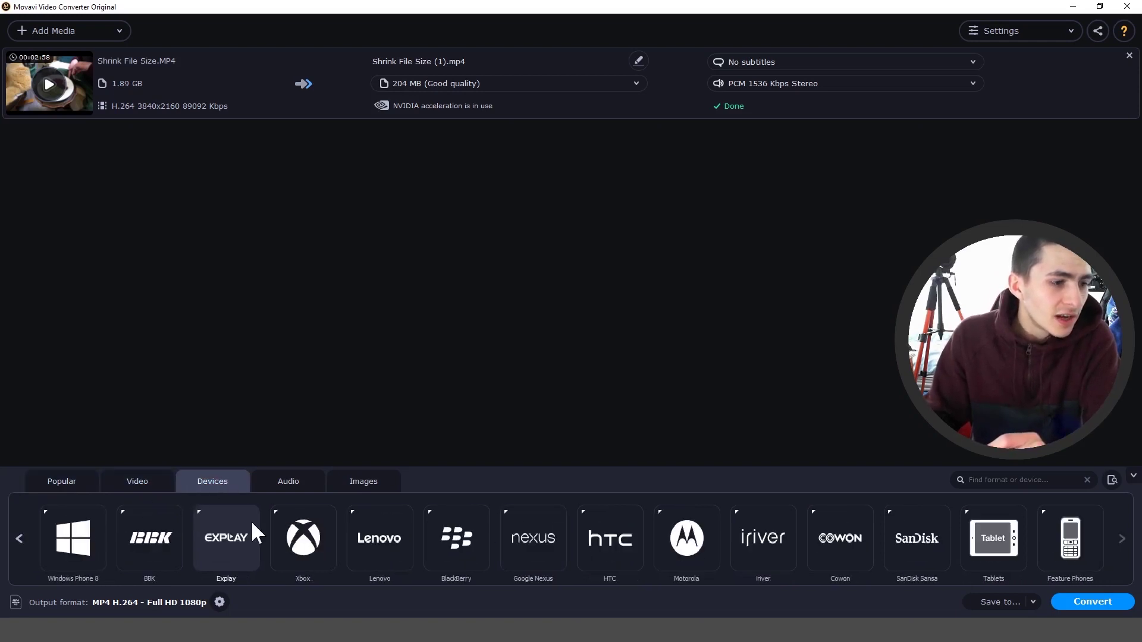
scroll(251, 519, "up", 5)
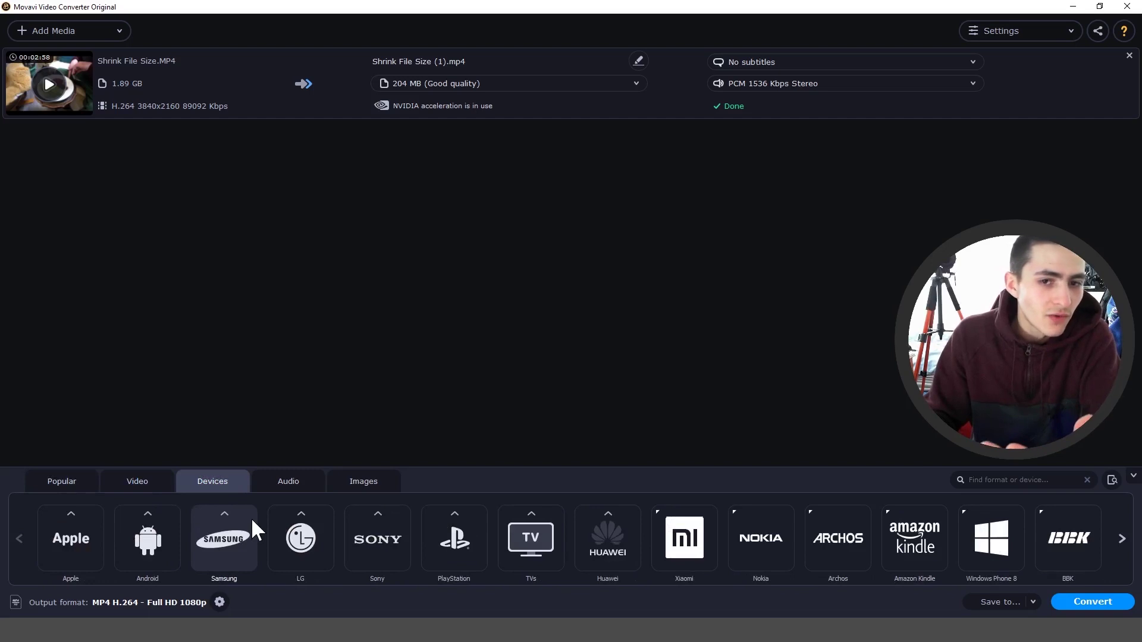
left_click(299, 481)
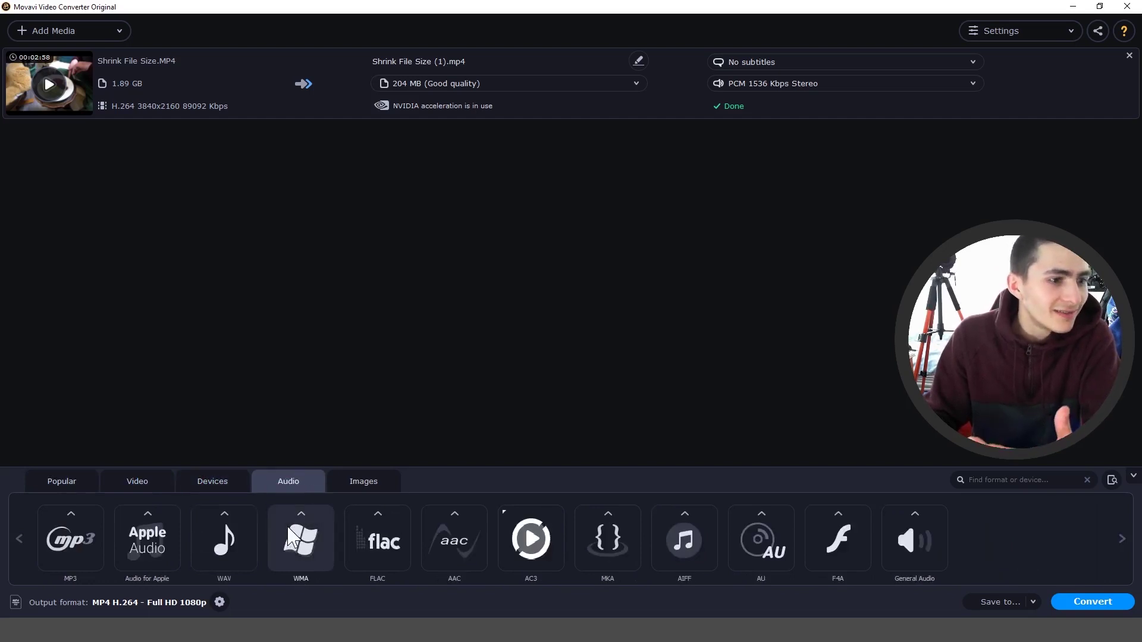
left_click(356, 483)
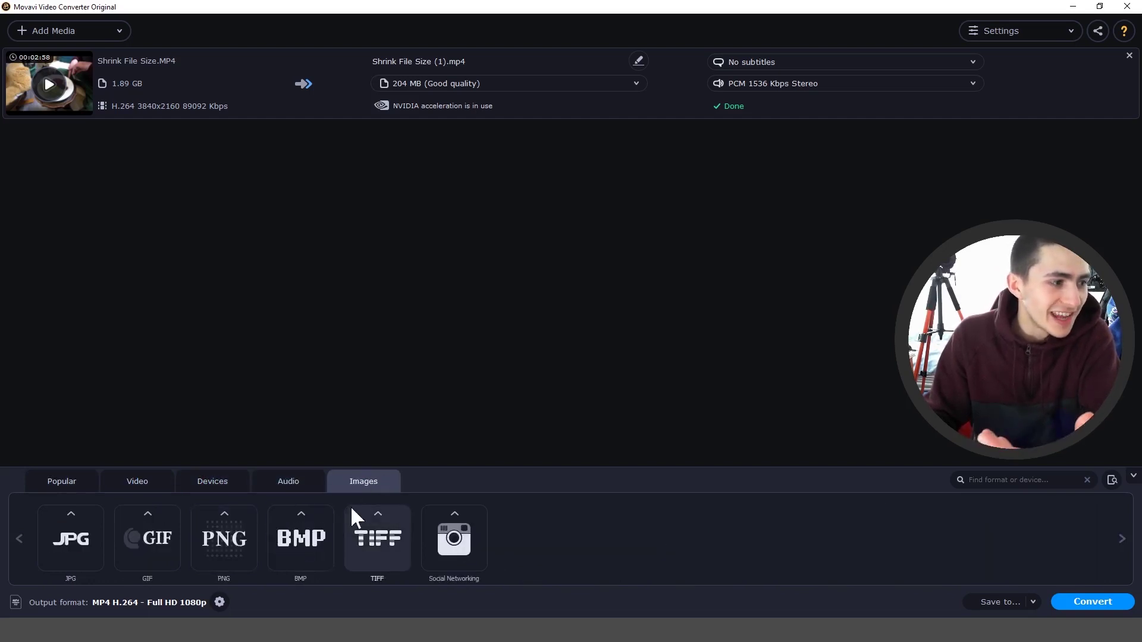
left_click(77, 481)
scroll(143, 520, "down", 5)
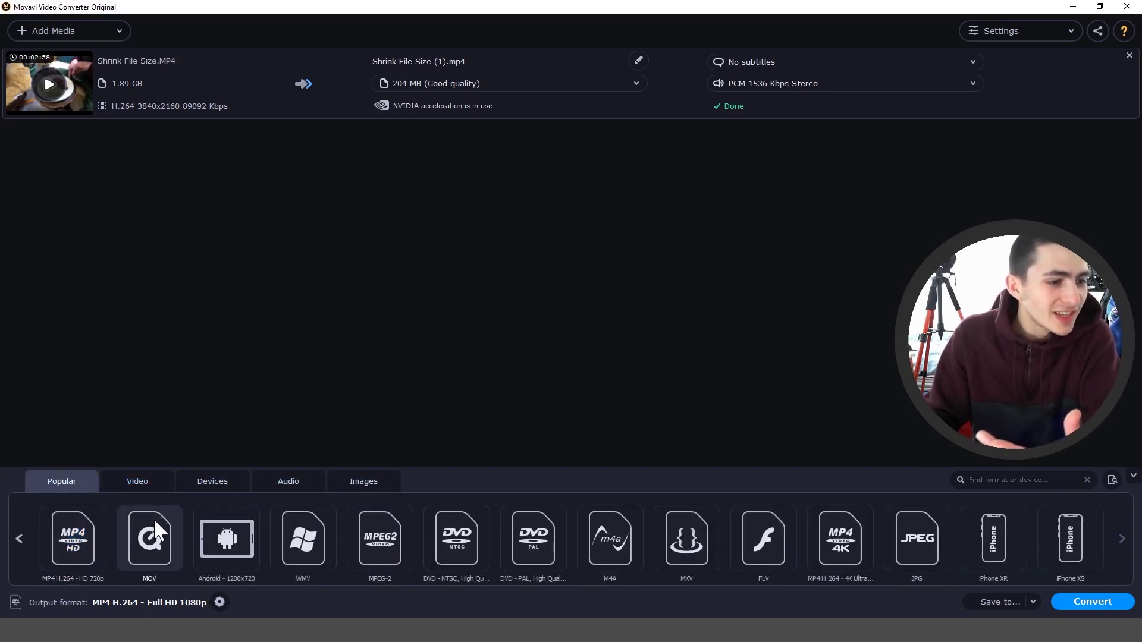
left_click(459, 536)
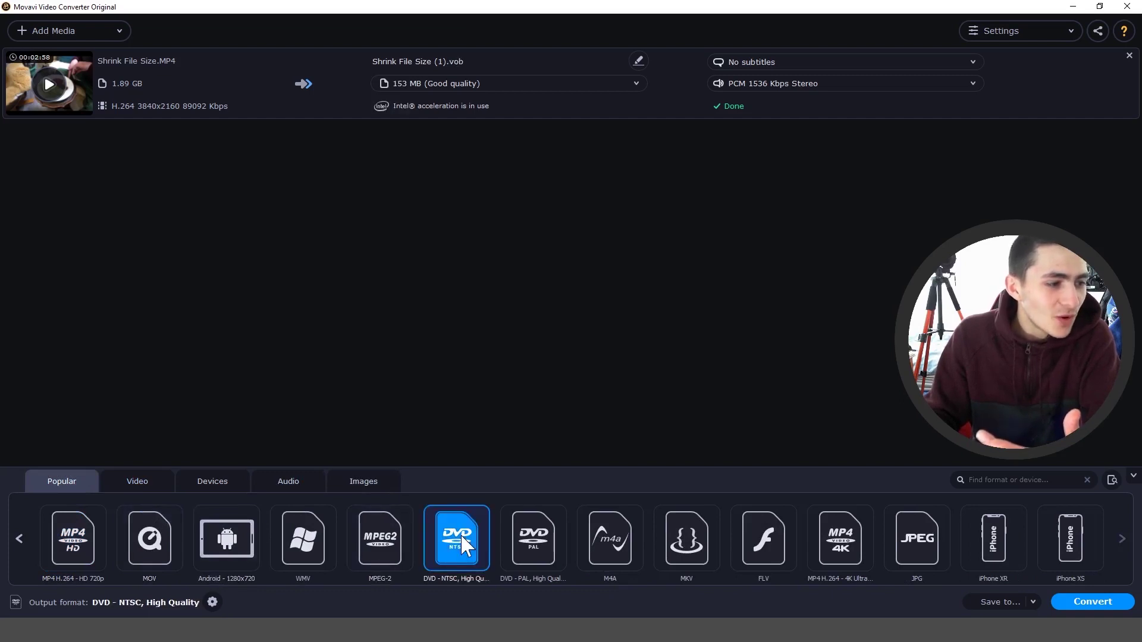
Look through the MP4, DVD and MPEG video presets and the Apple device presets.
left_click(128, 482)
left_click(90, 534)
left_click(401, 563)
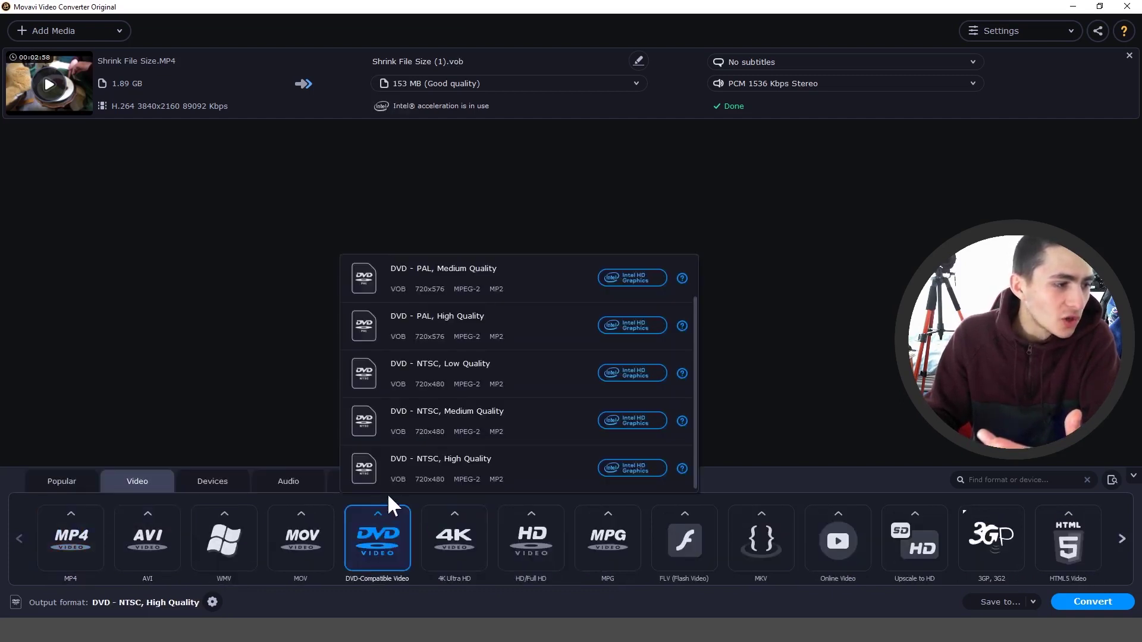
scroll(532, 402, "up", 1)
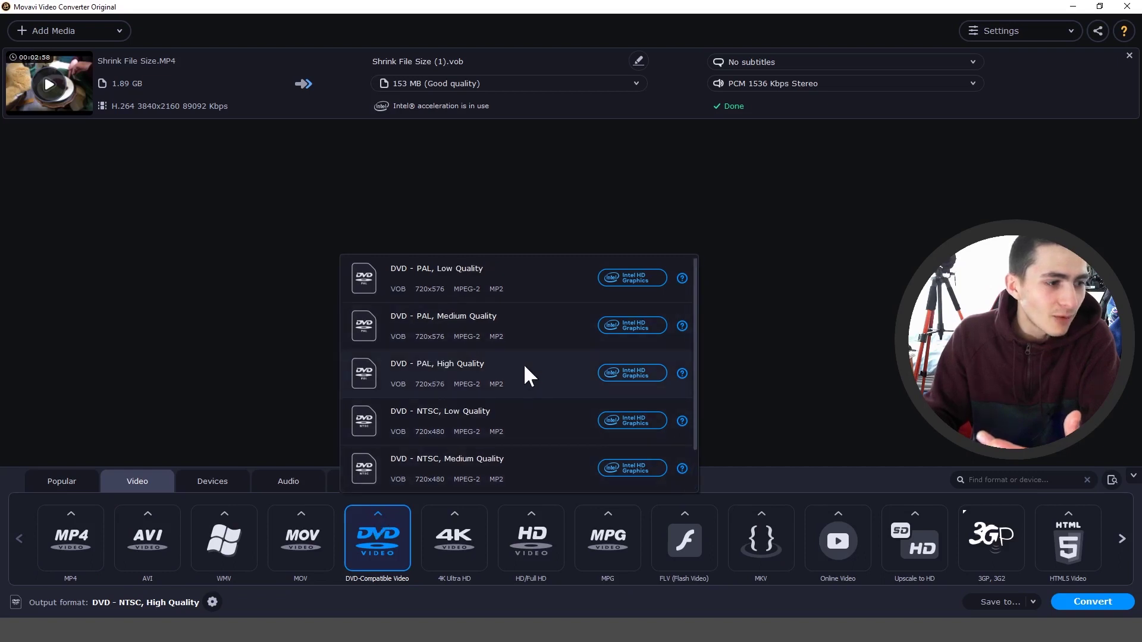
left_click(620, 531)
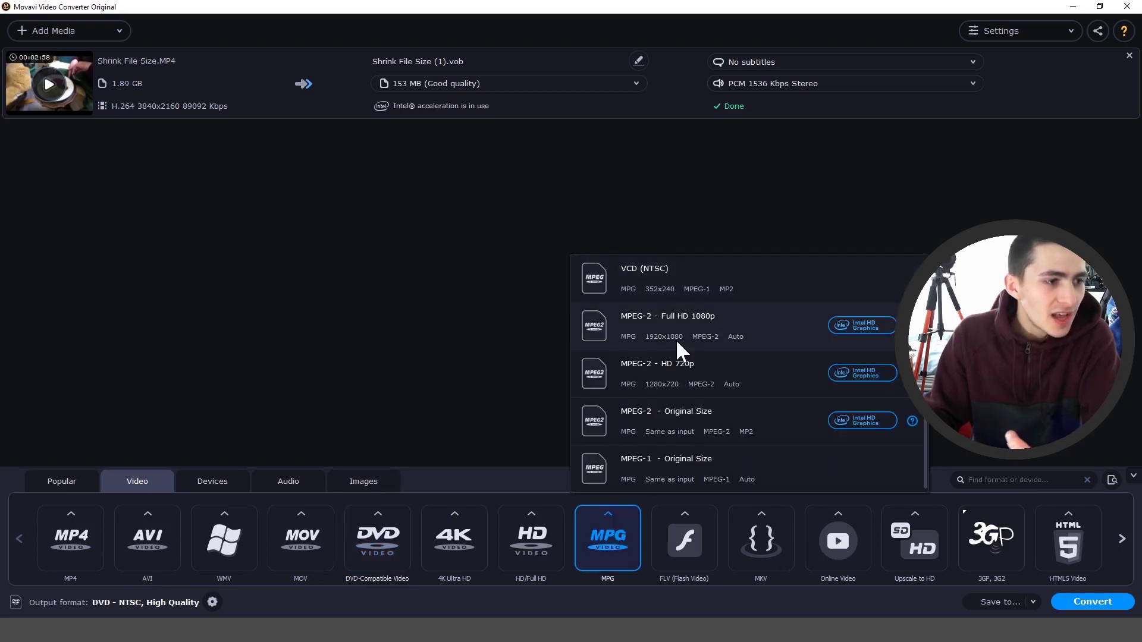
left_click(229, 478)
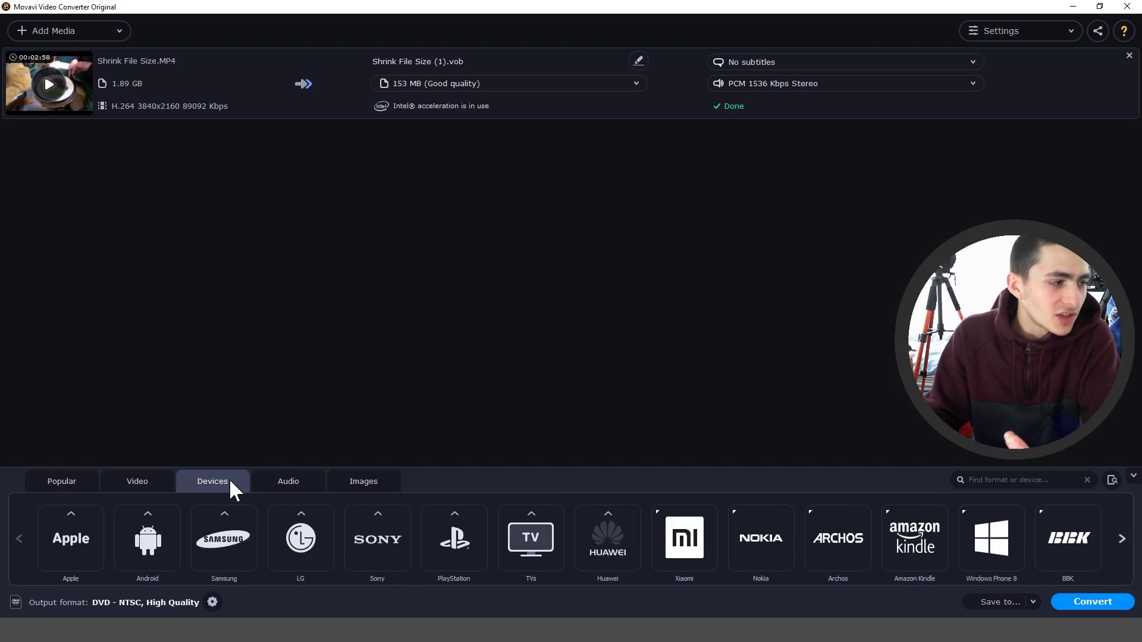
left_click(69, 517)
scroll(226, 367, "up", 3)
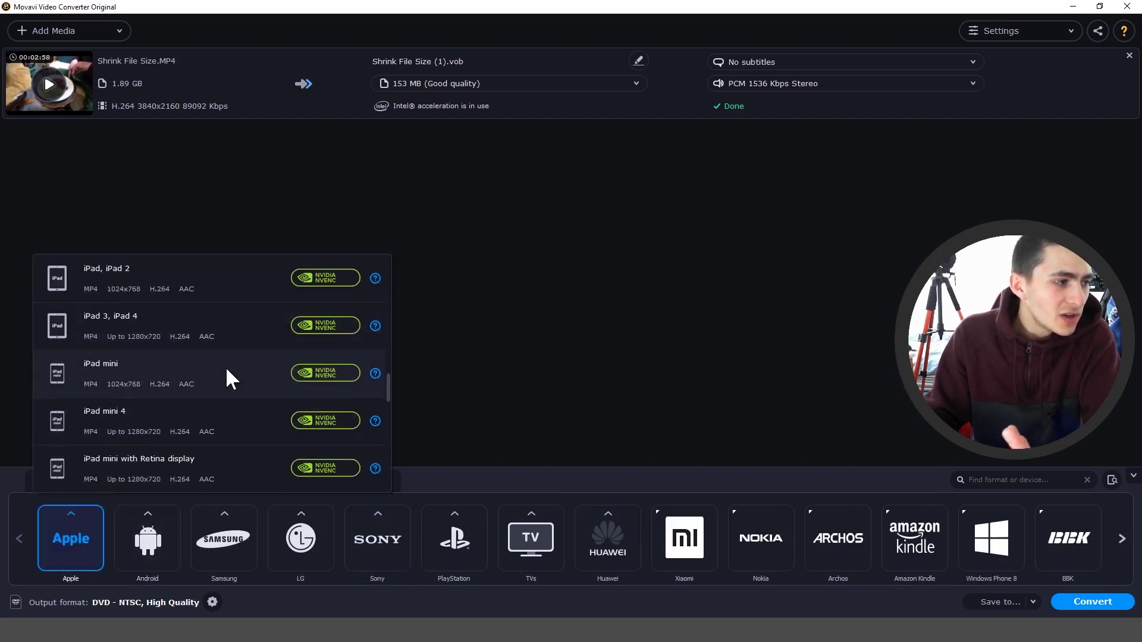
scroll(226, 368, "down", 3)
scroll(226, 369, "up", 10)
scroll(226, 368, "up", 2)
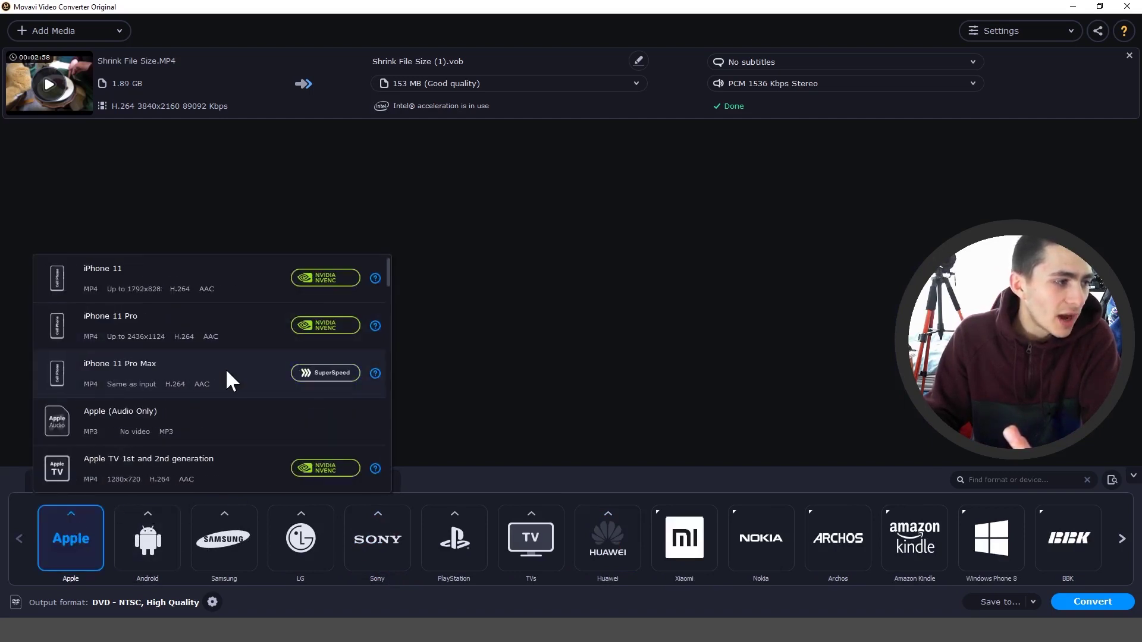
scroll(204, 376, "down", 5)
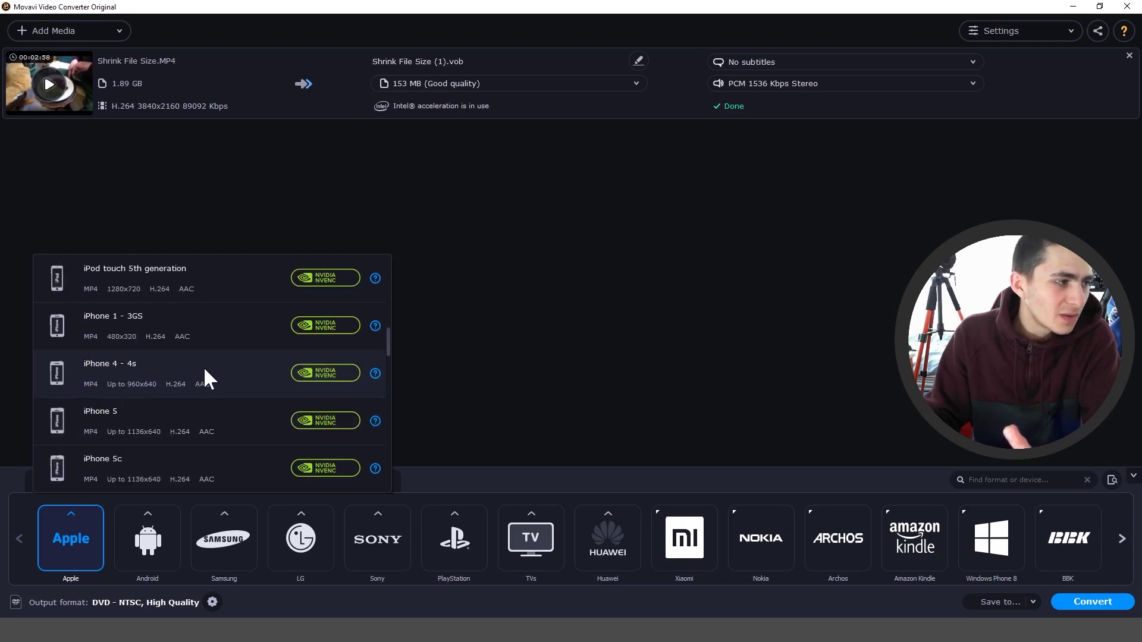
scroll(204, 375, "up", 3)
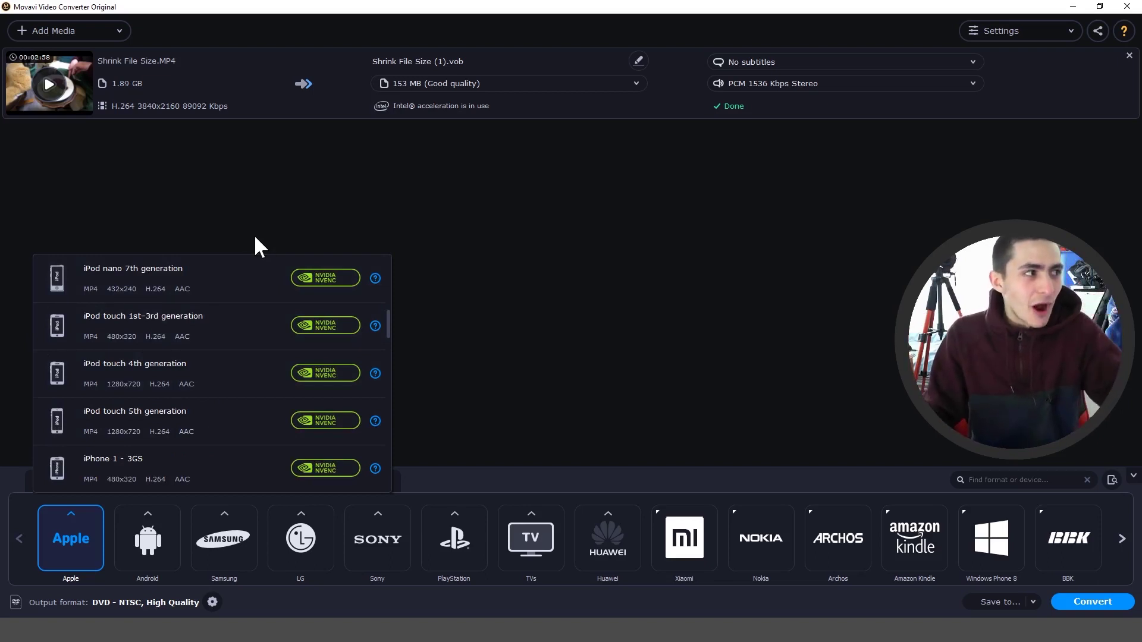
left_click(284, 199)
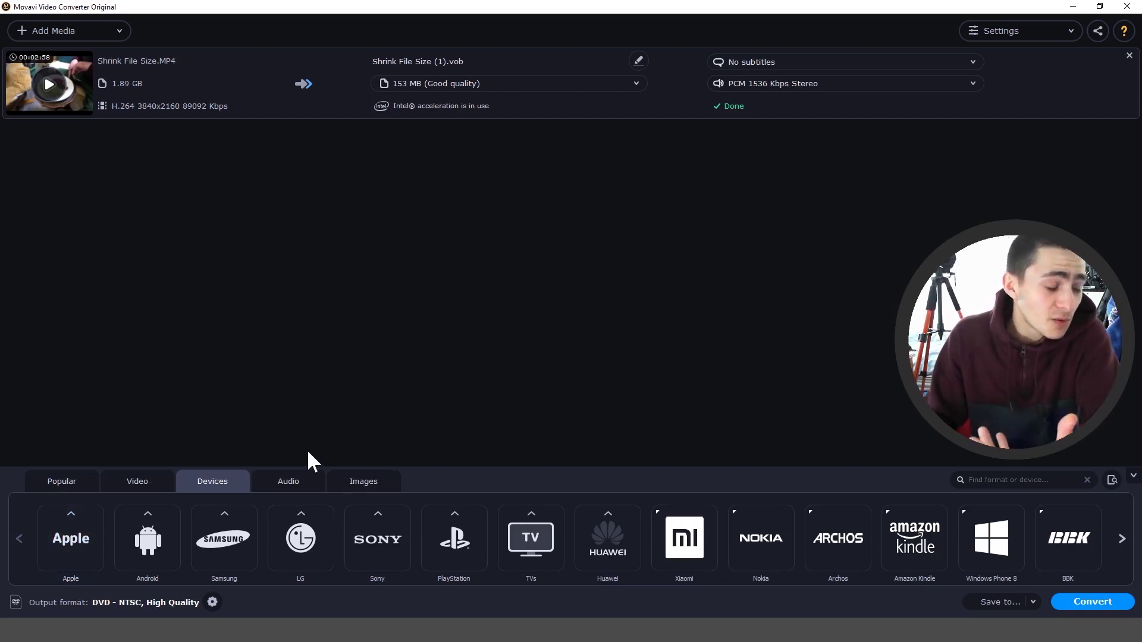
Reopen the Apple device presets and close the iPhone preset list.
left_click(102, 536)
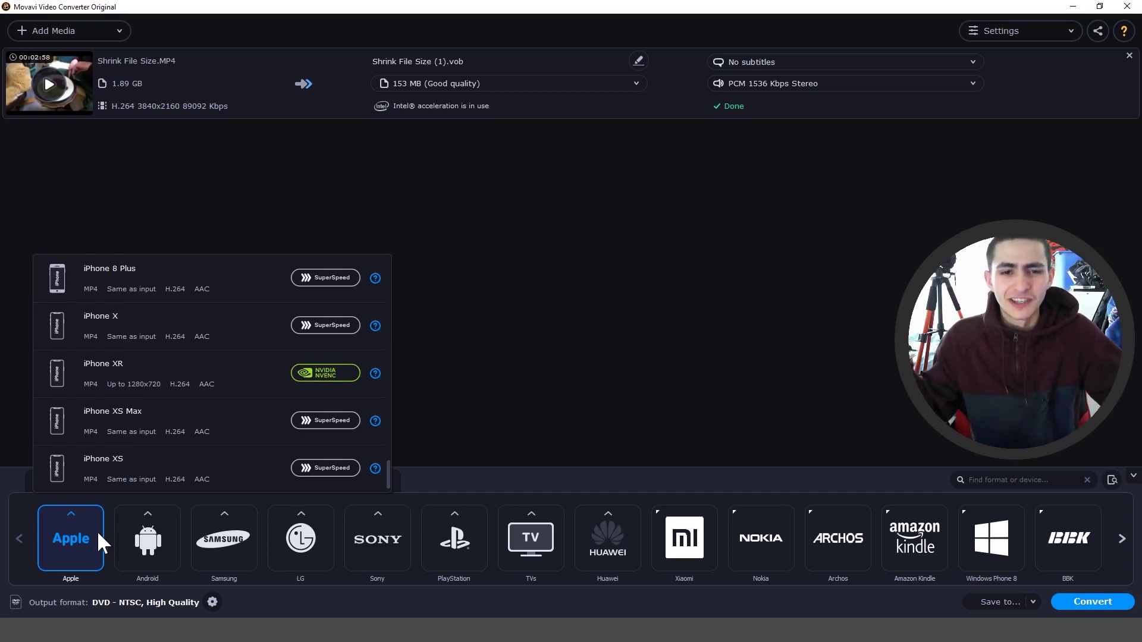
left_click(443, 346)
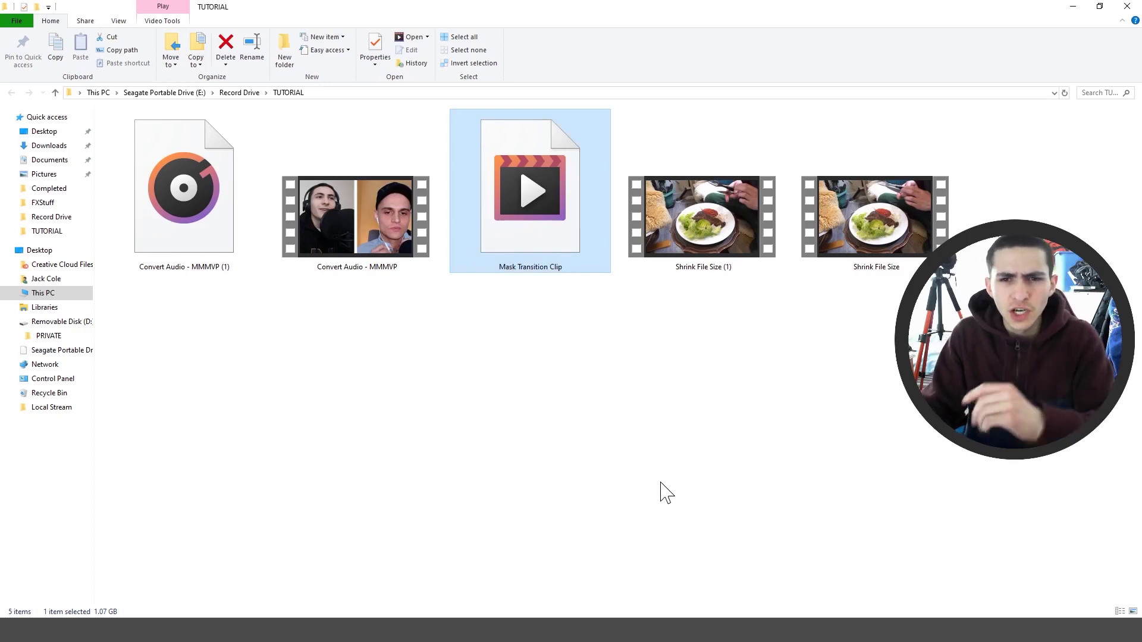
Reselect the 1.07 GB Mask Transition Clip and drag it into the converter.
left_click(657, 485)
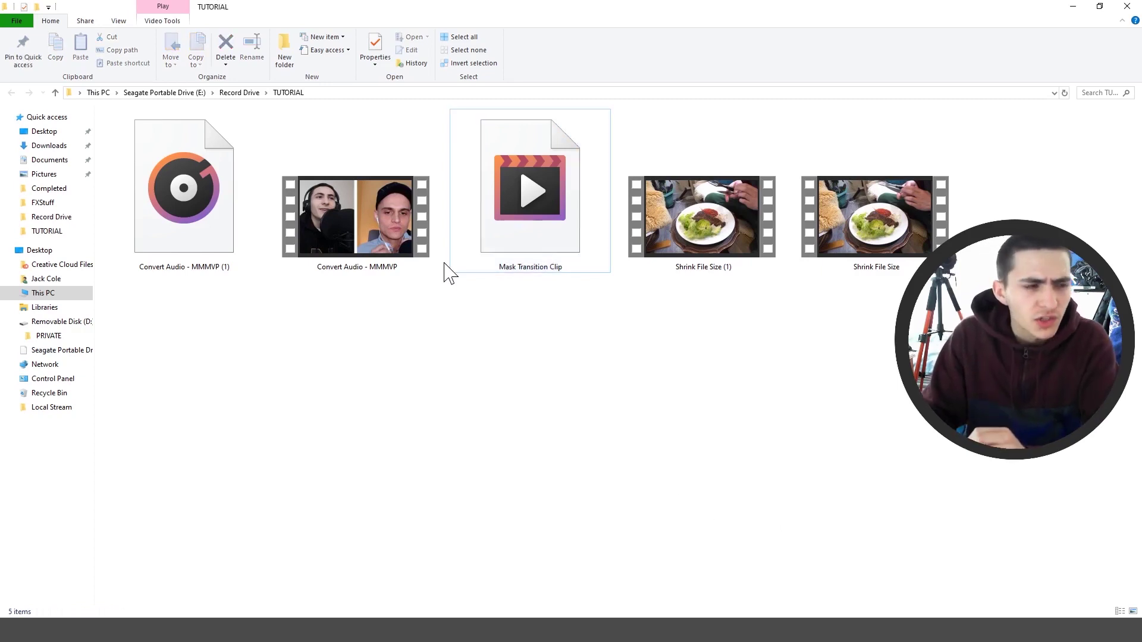
left_click(522, 219)
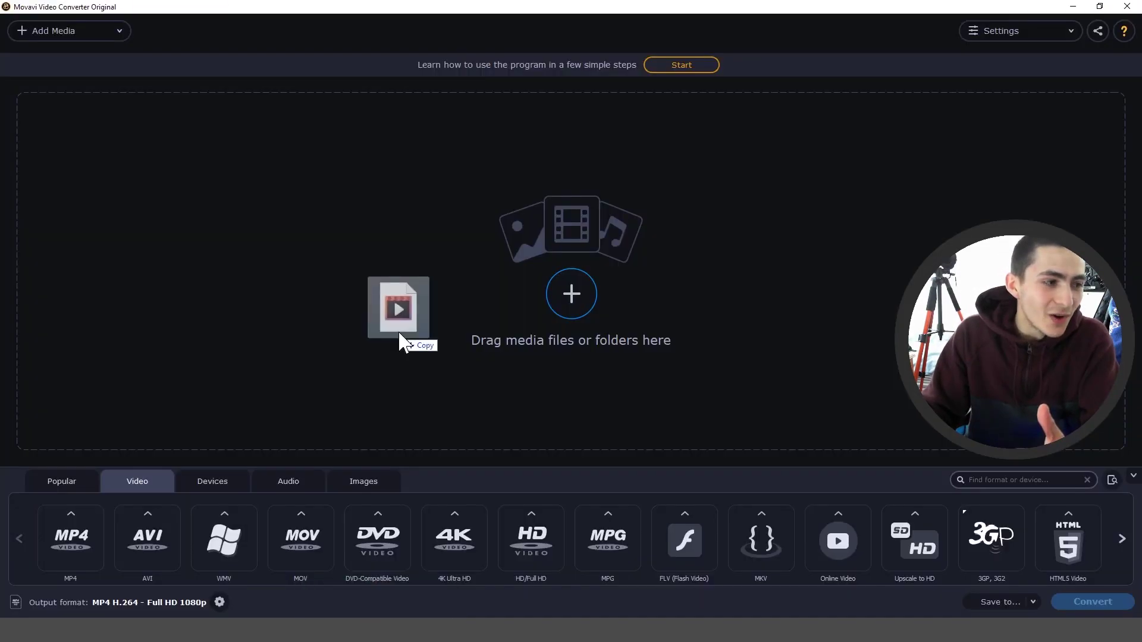
left_click_drag(385, 616, 398, 330)
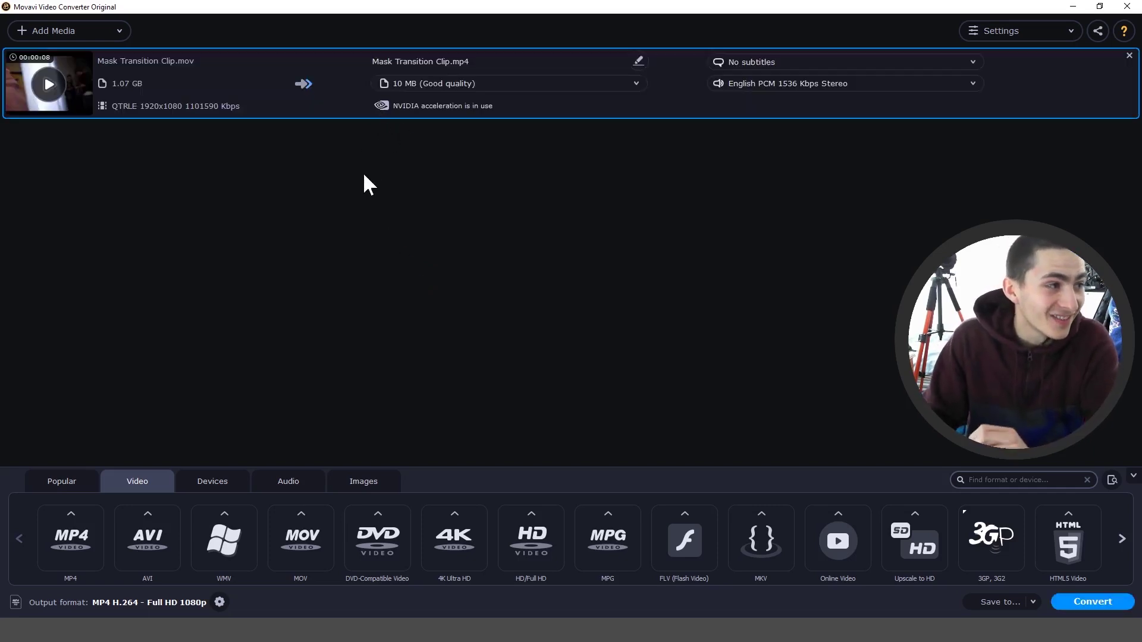
Review the MP4 H.264 presets and convert Mask Transition Clip to a 10 MB MP4.
left_click(89, 533)
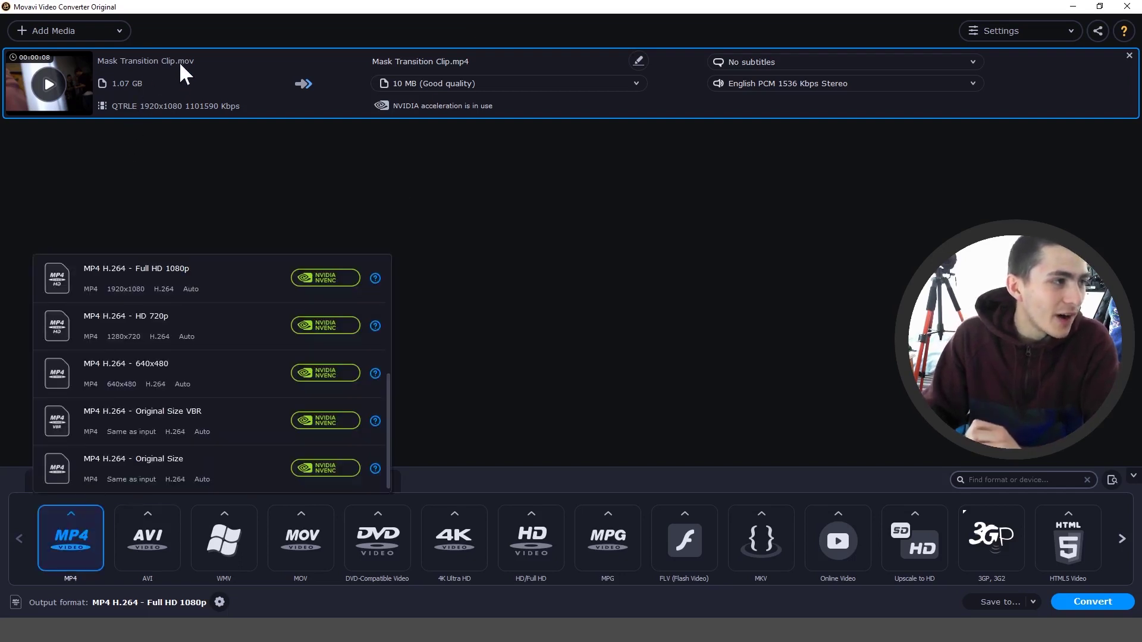
scroll(199, 321, "up", 3)
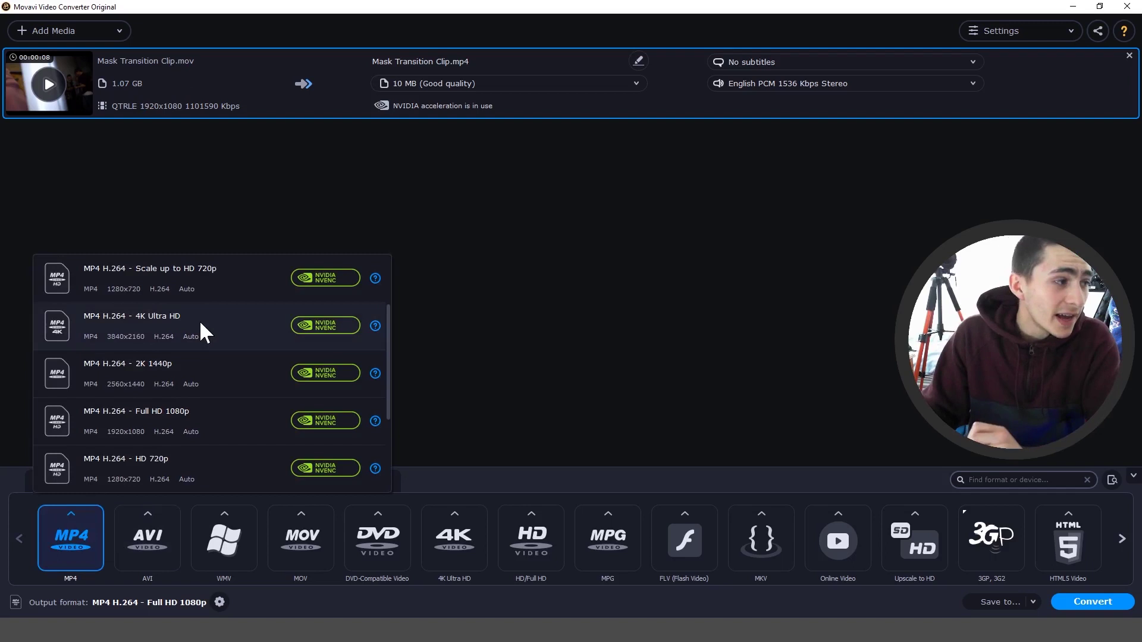
scroll(199, 321, "down", 3)
left_click(225, 266)
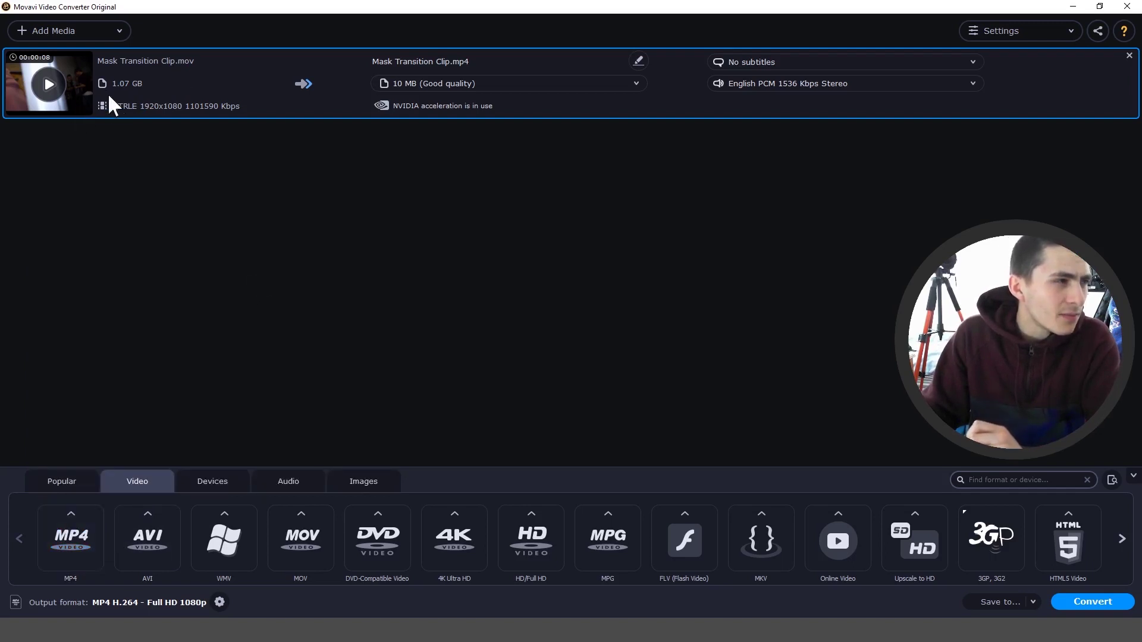
left_click(1074, 595)
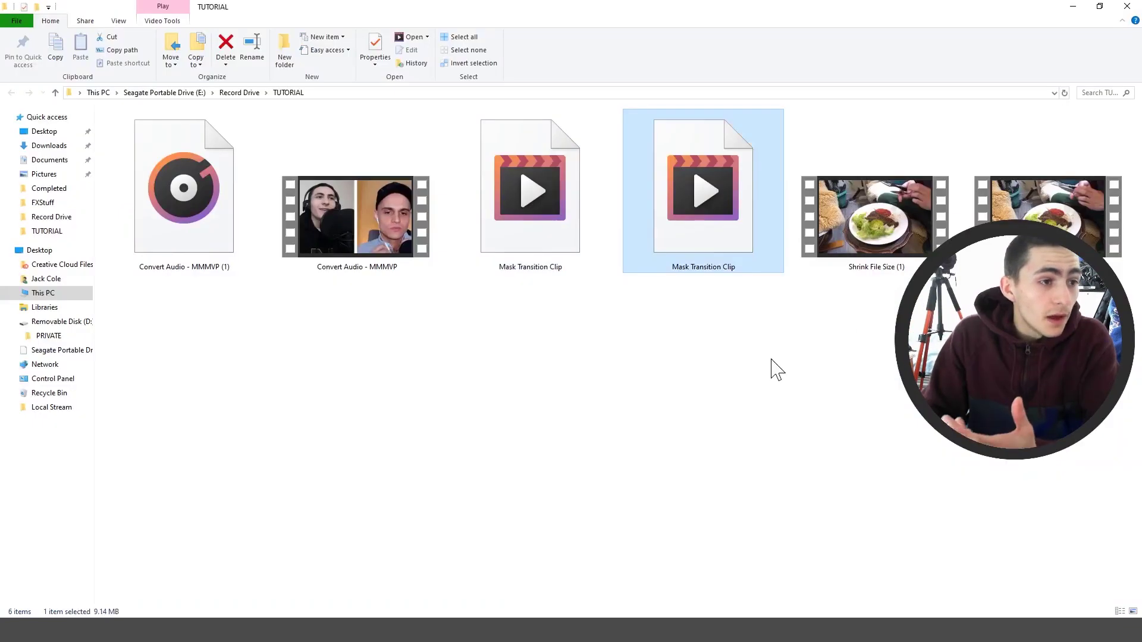
Select each Mask Transition Clip copy to compare the 9.14 MB and 1.07 GB sizes.
left_click(542, 223)
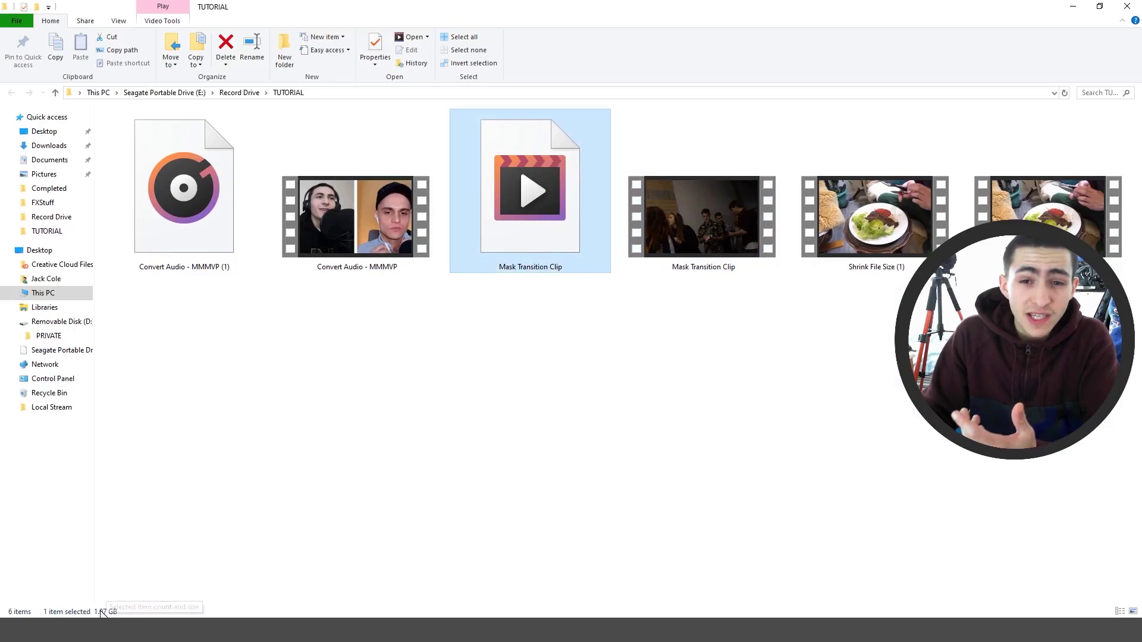
left_click(656, 209)
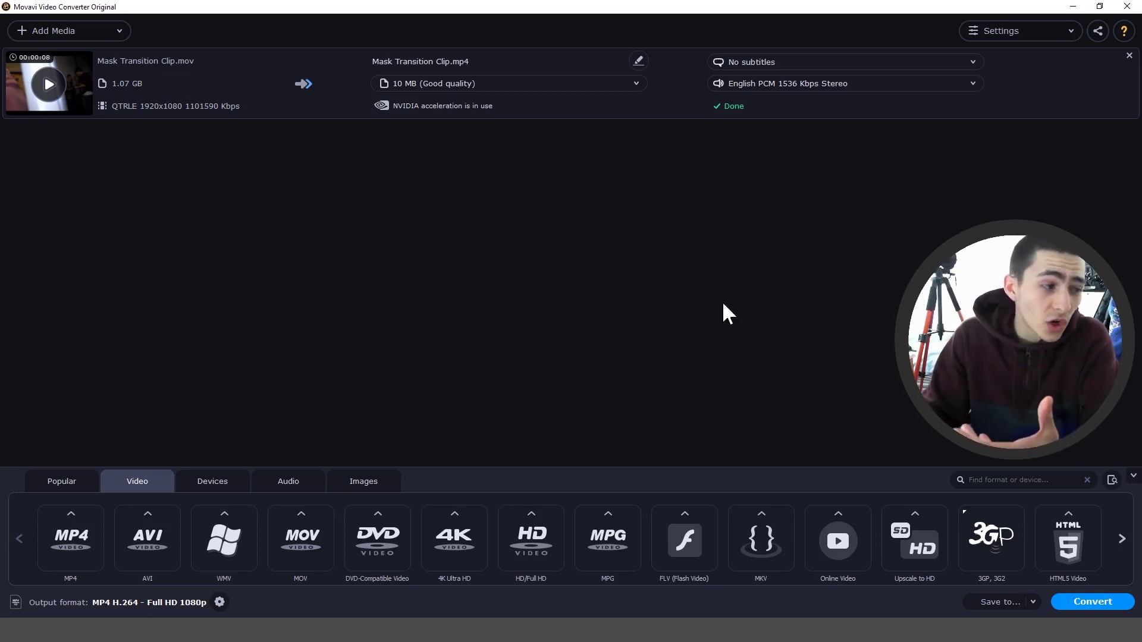
left_click(71, 483)
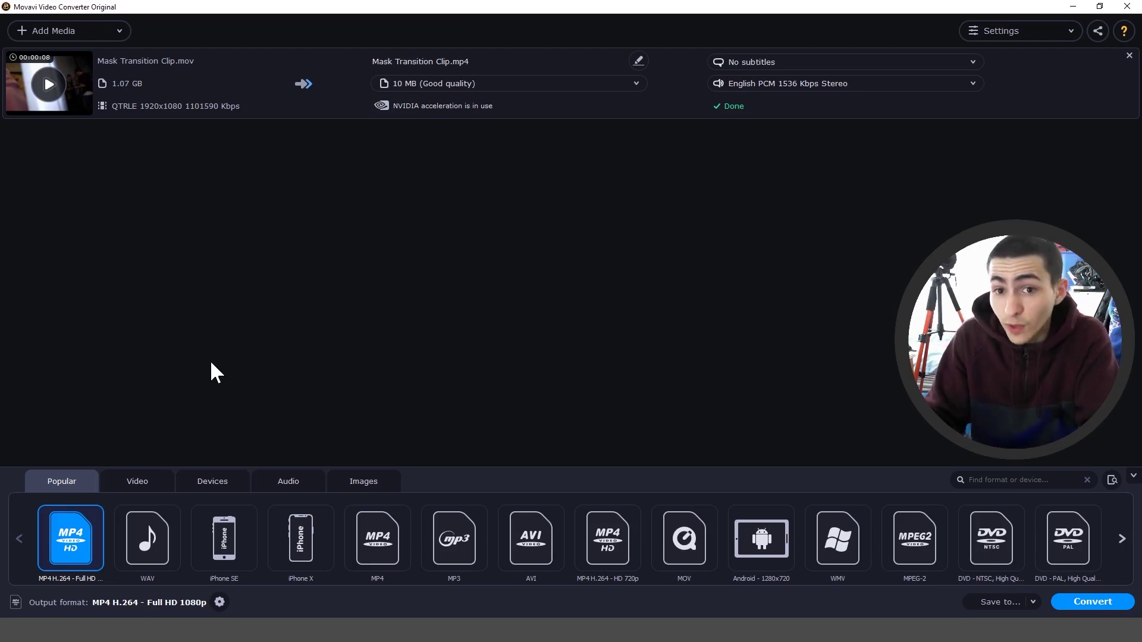
left_click(139, 481)
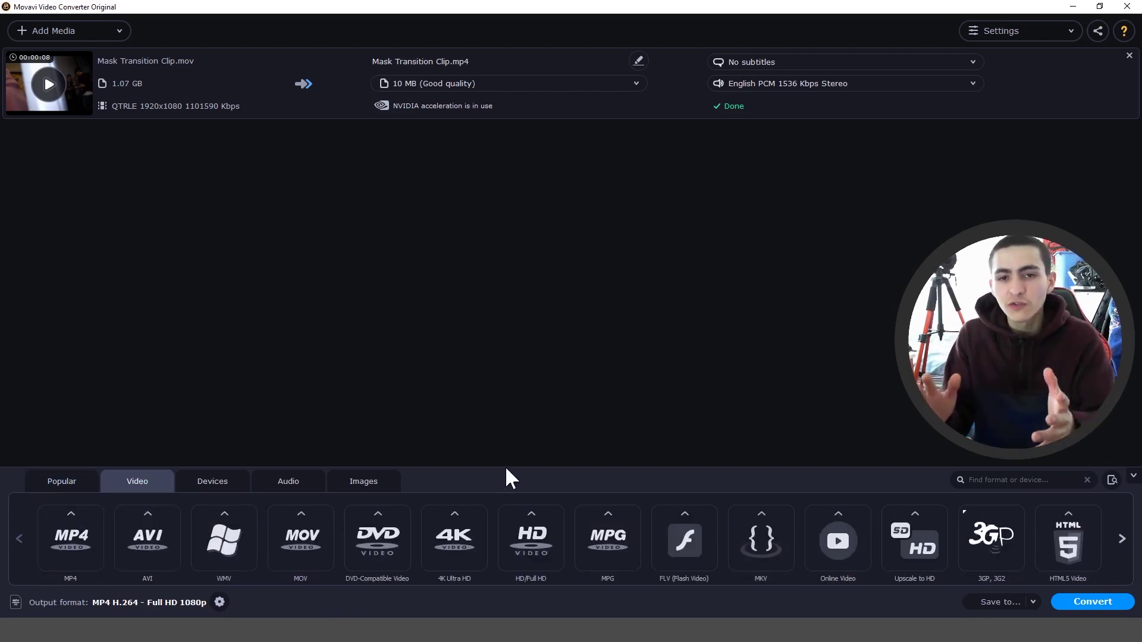